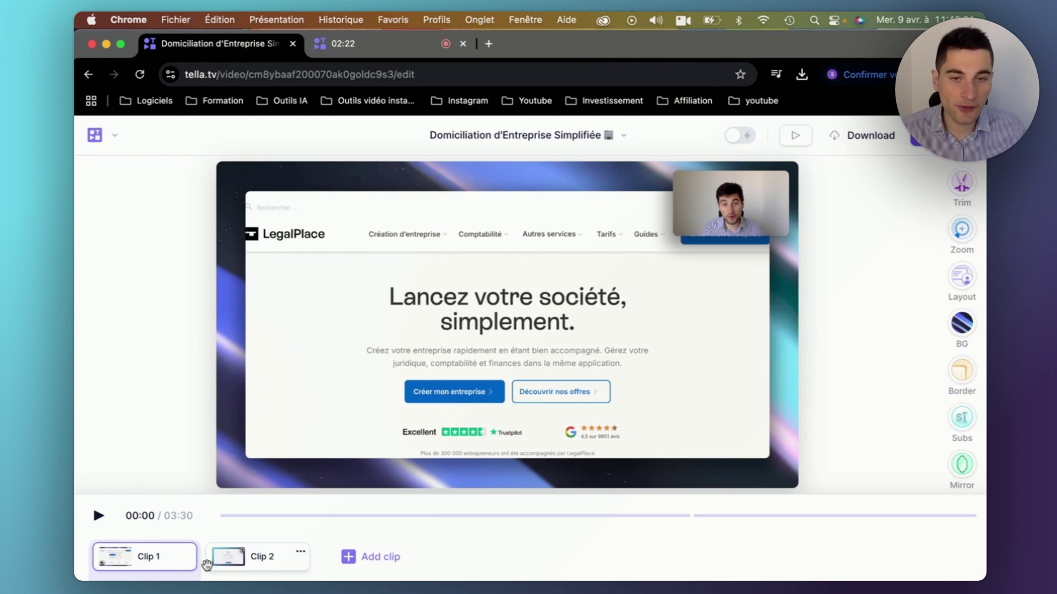
# - Trim the beginning of Clip 1 so that it starts at about 01:48.13
pyautogui.click(188, 553)
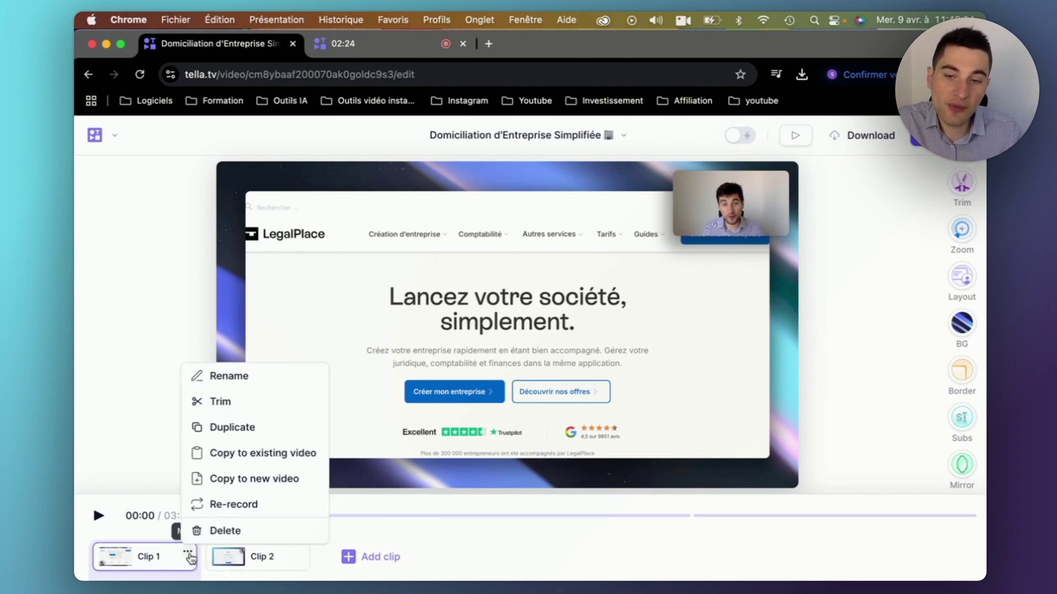
pyautogui.click(235, 405)
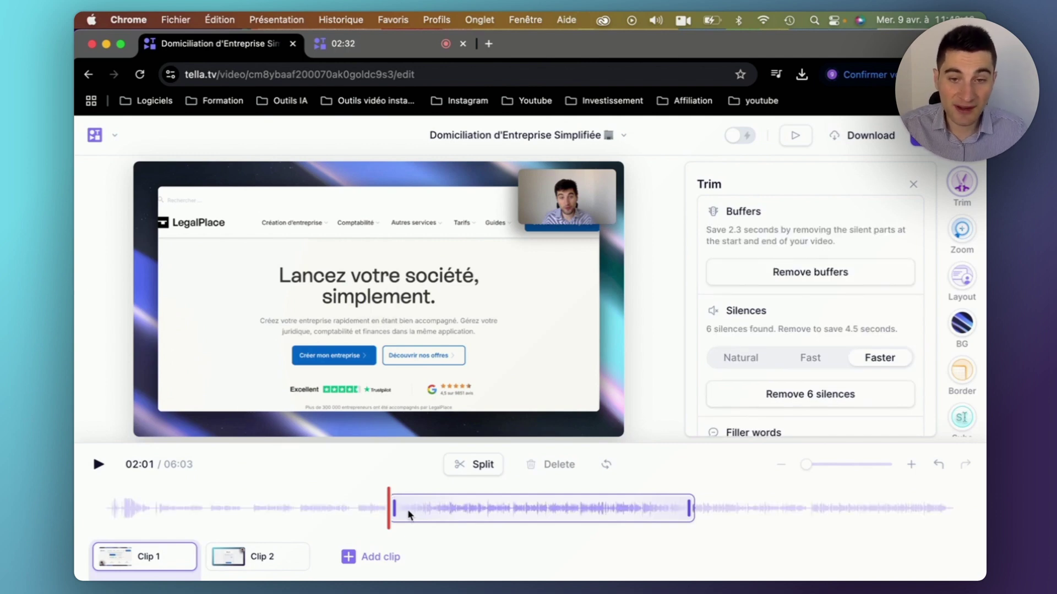
pyautogui.moveTo(393, 507); pyautogui.dragTo(216, 508)
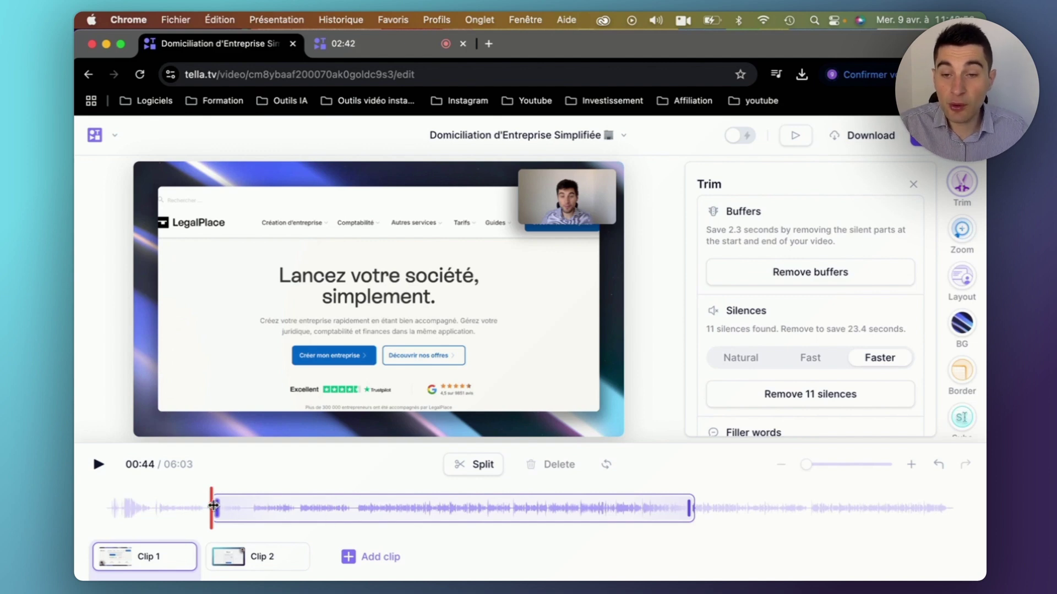
pyautogui.moveTo(214, 506); pyautogui.dragTo(361, 517)
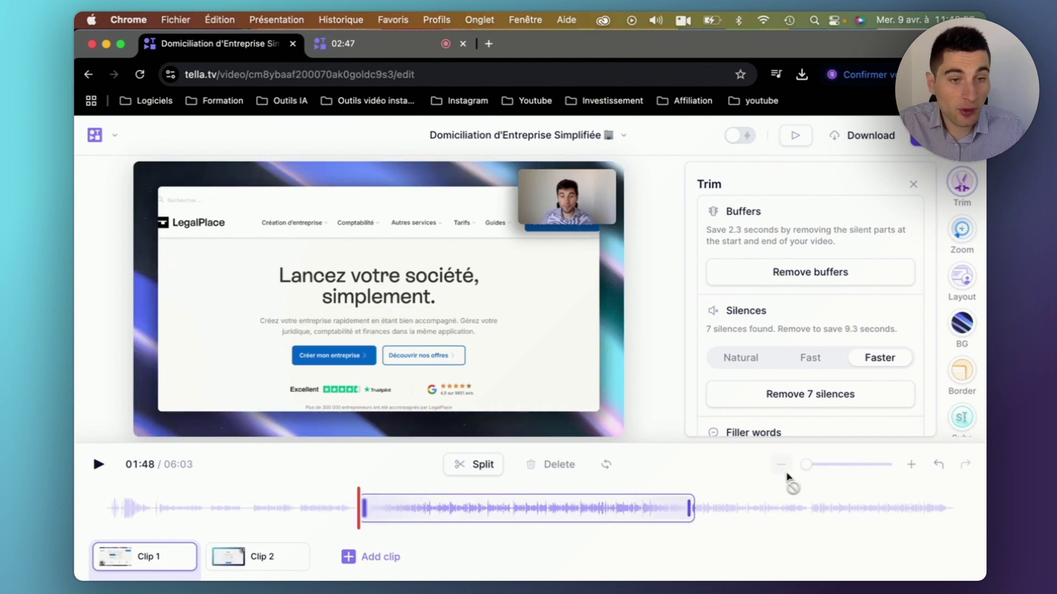
pyautogui.moveTo(809, 464); pyautogui.dragTo(822, 466)
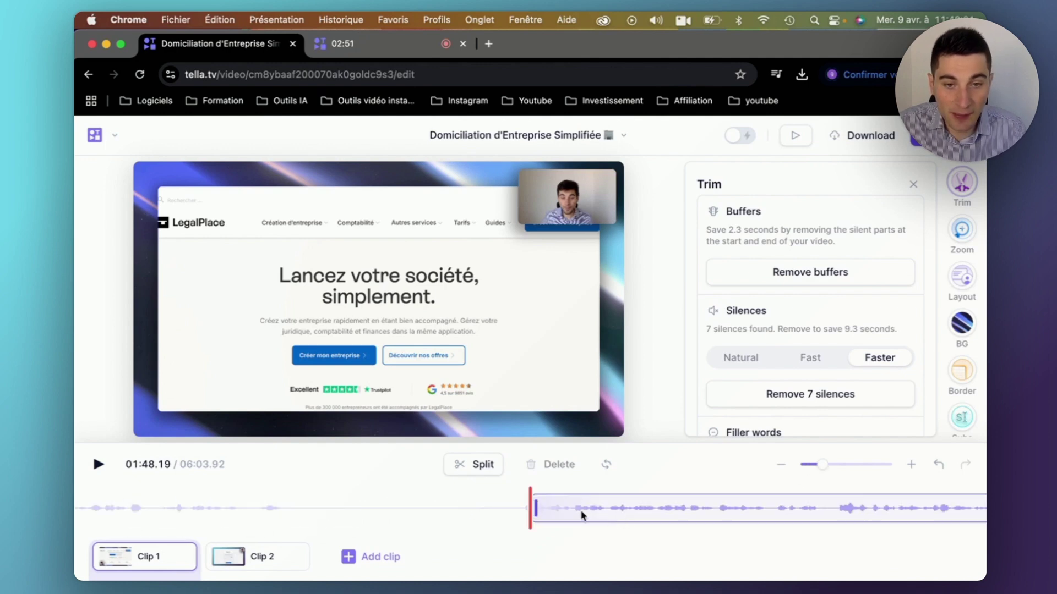
pyautogui.moveTo(534, 512); pyautogui.dragTo(529, 518)
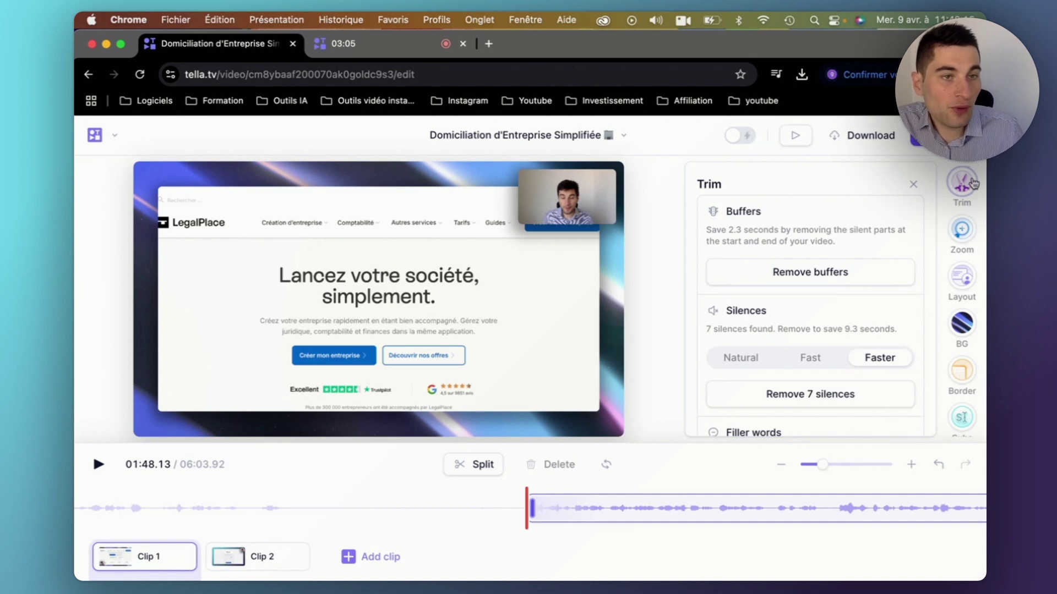
# - Apply the wide layout with a portrait camera left of the screen recording to Clip 1, and enlarge the camera frame
pyautogui.click(962, 231)
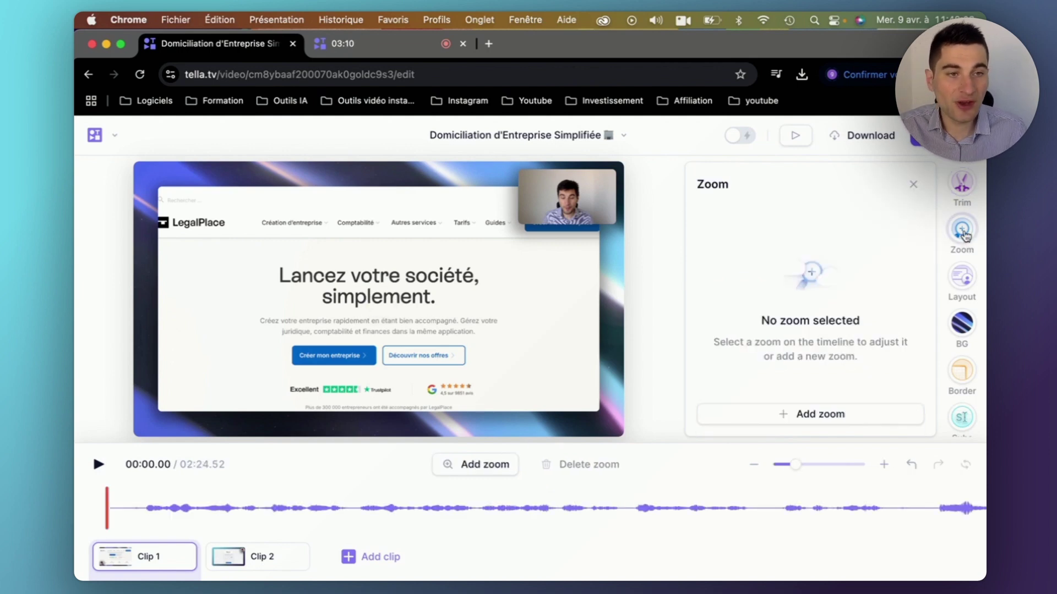
pyautogui.click(960, 280)
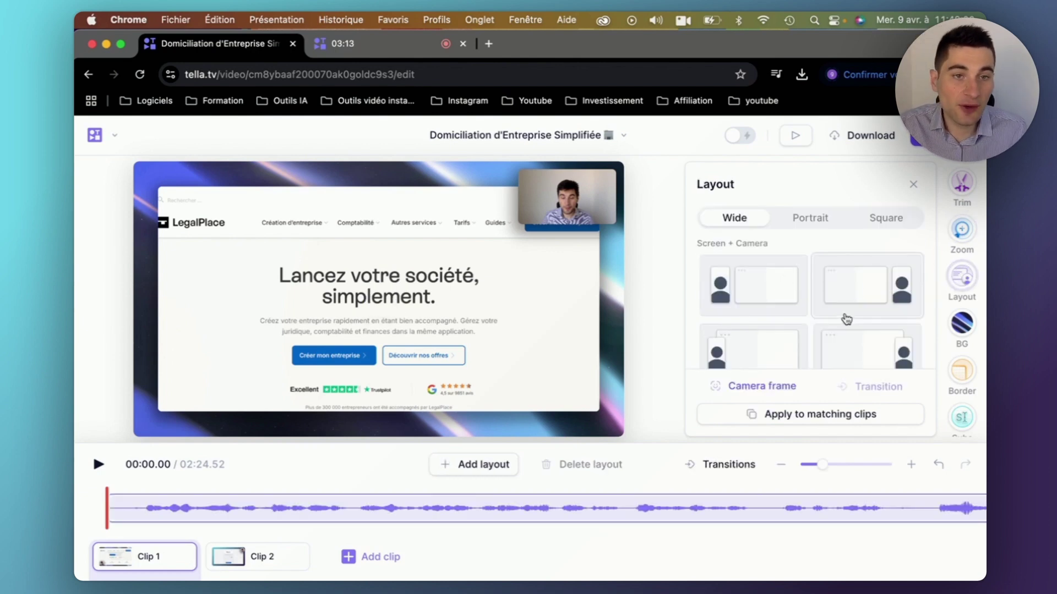
pyautogui.click(768, 292)
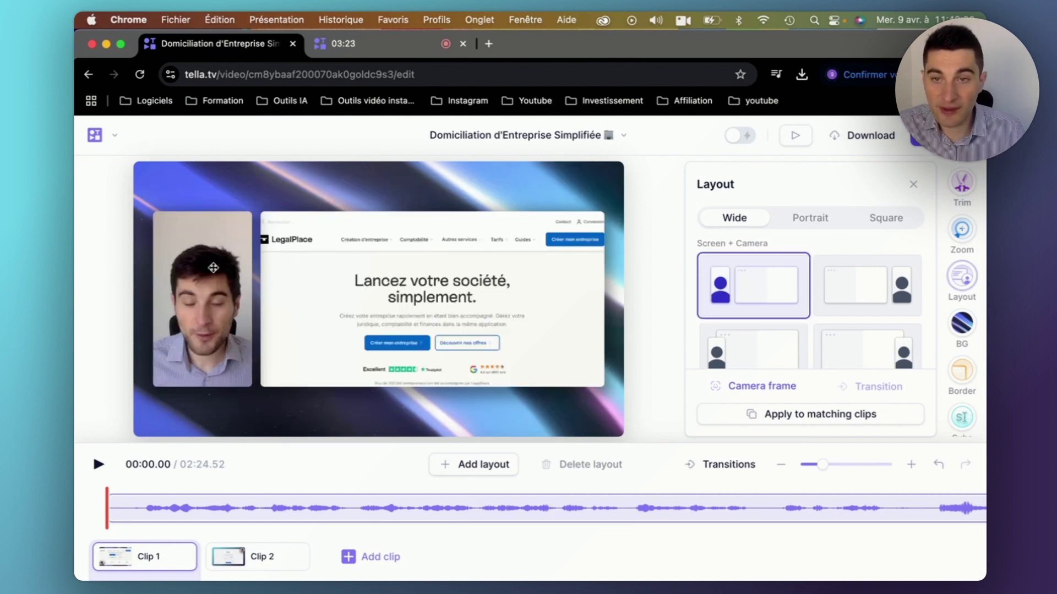
pyautogui.click(206, 298)
pyautogui.moveTo(252, 213); pyautogui.dragTo(270, 177)
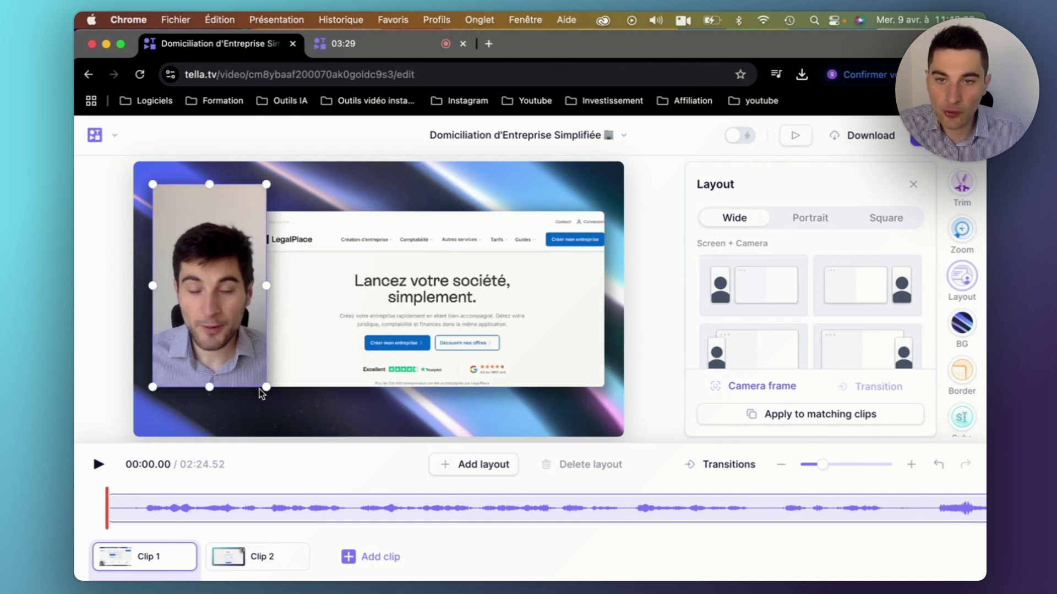
pyautogui.moveTo(263, 386); pyautogui.dragTo(280, 417)
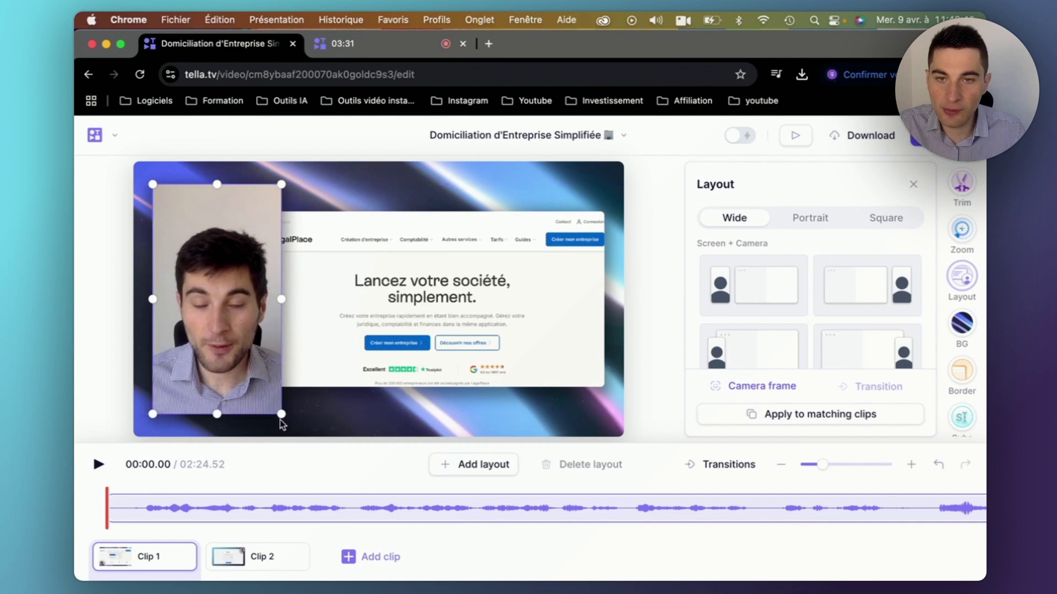
# - Reposition the screen recording beside the enlarged camera and shrink it to fit inside the frame
pyautogui.click(391, 334)
pyautogui.moveTo(390, 334); pyautogui.dragTo(397, 290)
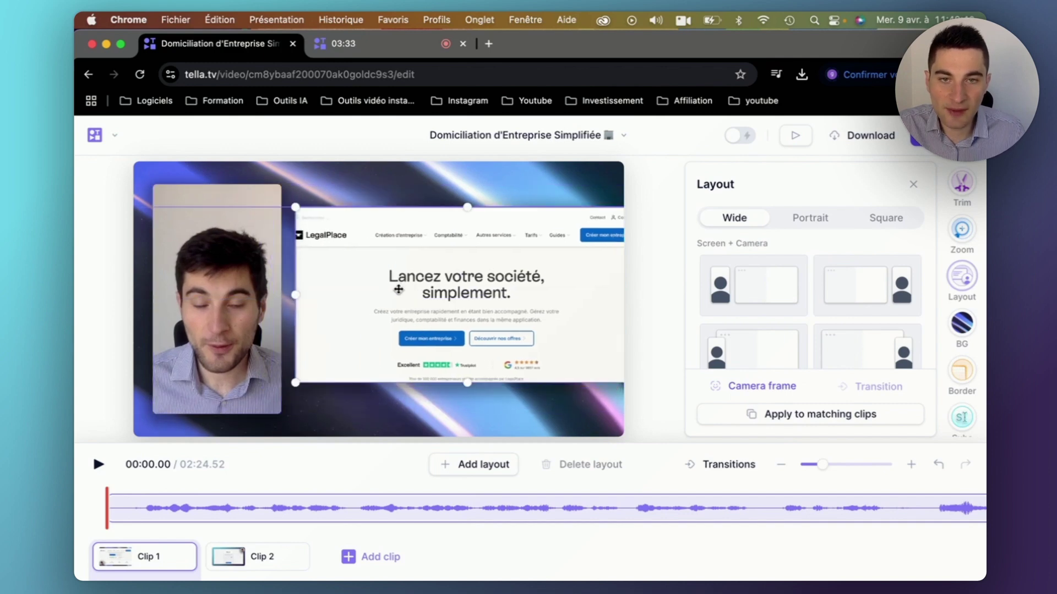
pyautogui.moveTo(546, 279); pyautogui.dragTo(495, 275)
pyautogui.moveTo(585, 295); pyautogui.dragTo(552, 288)
pyautogui.click(560, 402)
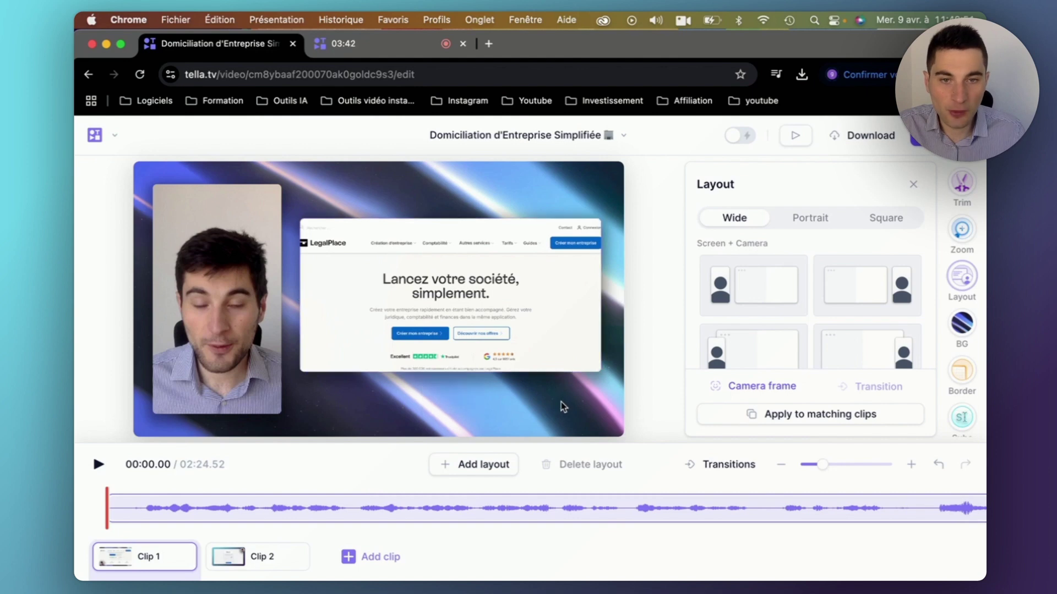
# - Try the wide layouts with the camera on the right, ending with the large full-height camera beside the screen recording
pyautogui.scroll(-2, 881, 365)
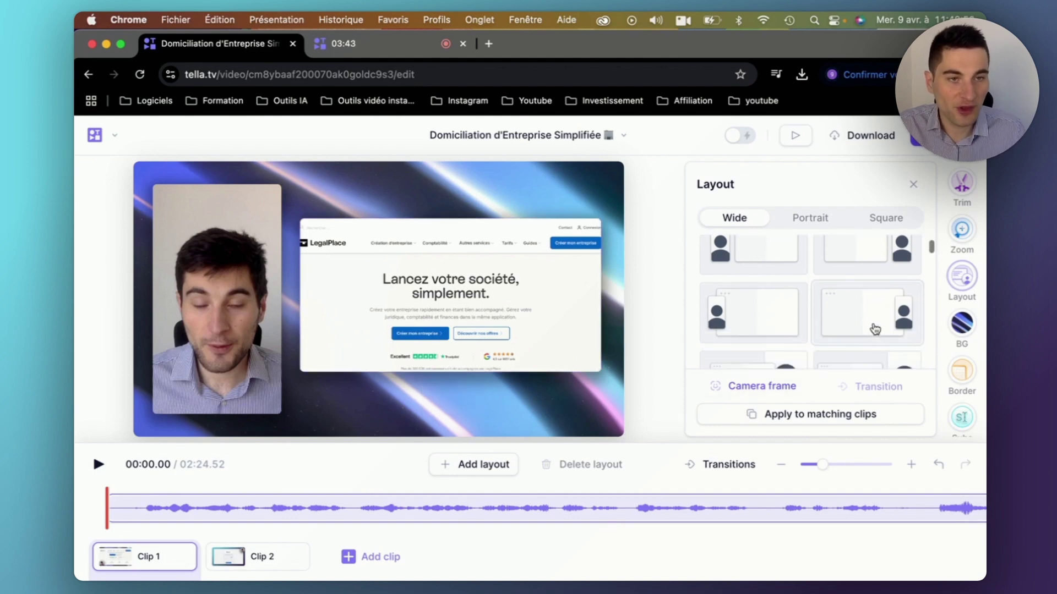
pyautogui.click(874, 332)
pyautogui.scroll(-1, 859, 333)
pyautogui.scroll(-1, 850, 334)
pyautogui.click(850, 331)
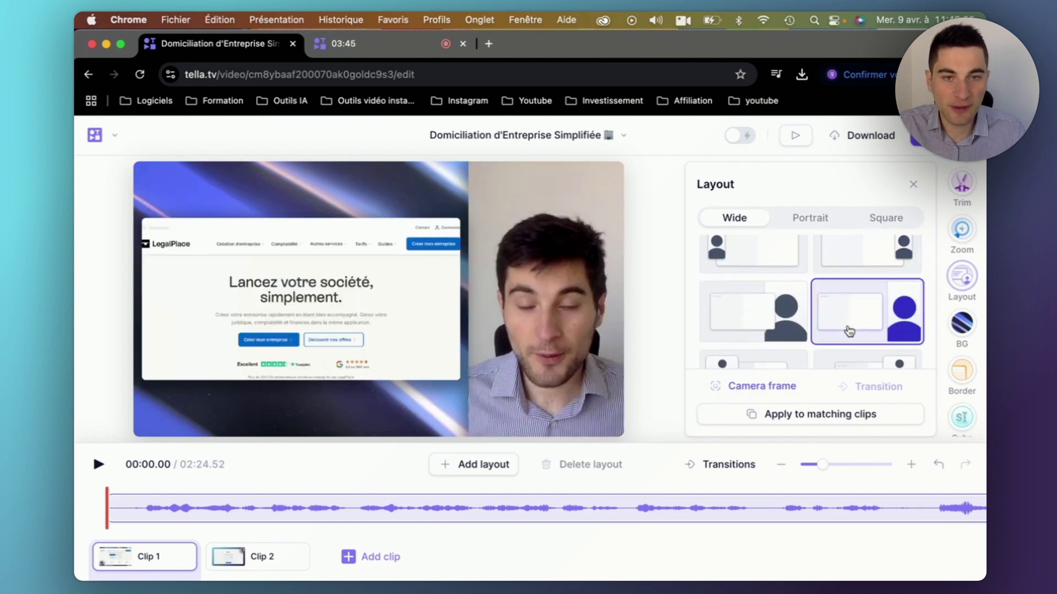
# - Apply the wide layout with the camera in the lower-left corner, and move the camera to the upper middle of the frame
pyautogui.scroll(-1, 849, 330)
pyautogui.click(752, 300)
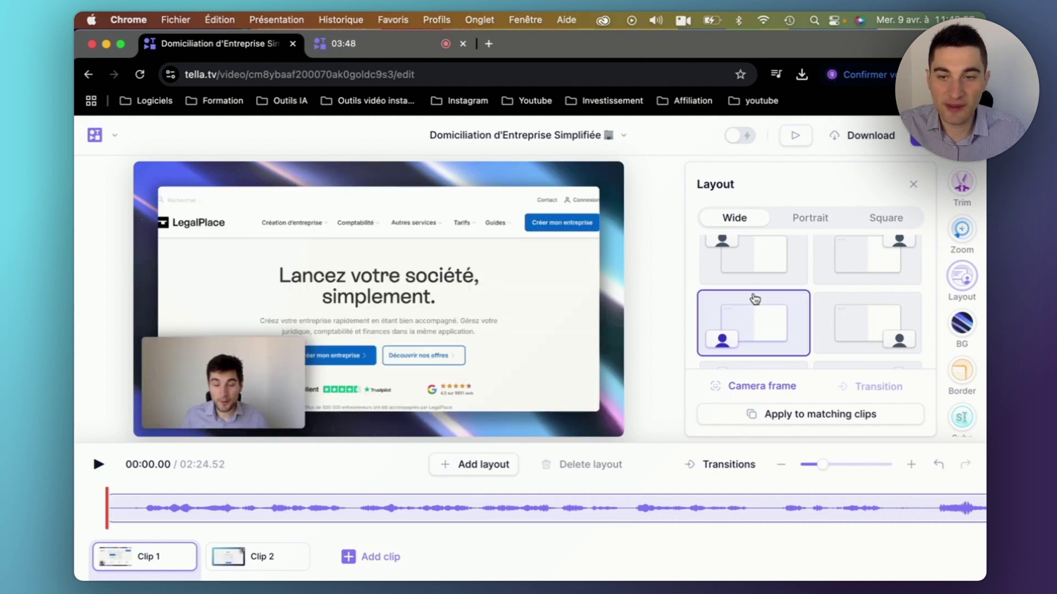
pyautogui.click(268, 357)
pyautogui.moveTo(210, 383); pyautogui.dragTo(358, 210)
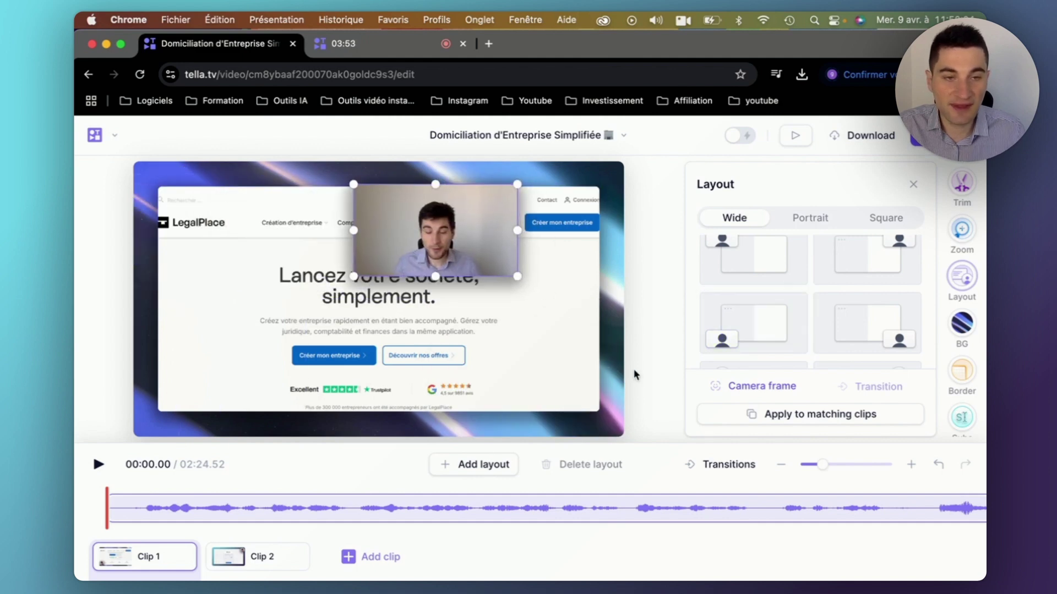
# - Try the round and square upper-right camera layouts, ending with the square camera over a full-width screen recording
pyautogui.scroll(-1, 847, 311)
pyautogui.click(850, 297)
pyautogui.scroll(-1, 851, 298)
pyautogui.click(850, 296)
pyautogui.scroll(-1, 848, 300)
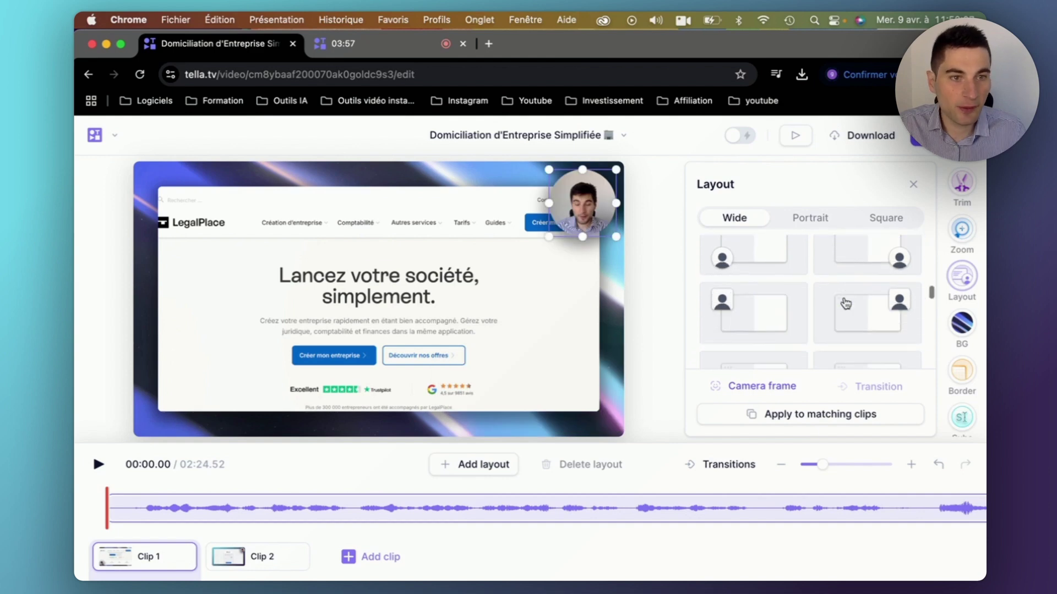
pyautogui.click(846, 304)
pyautogui.scroll(-2, 846, 303)
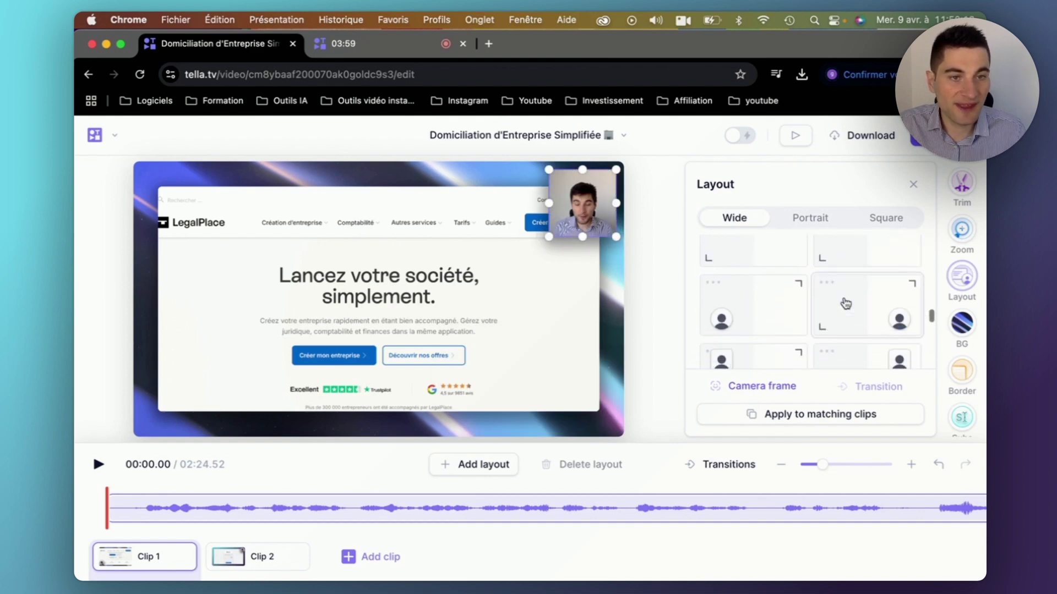
pyautogui.click(853, 337)
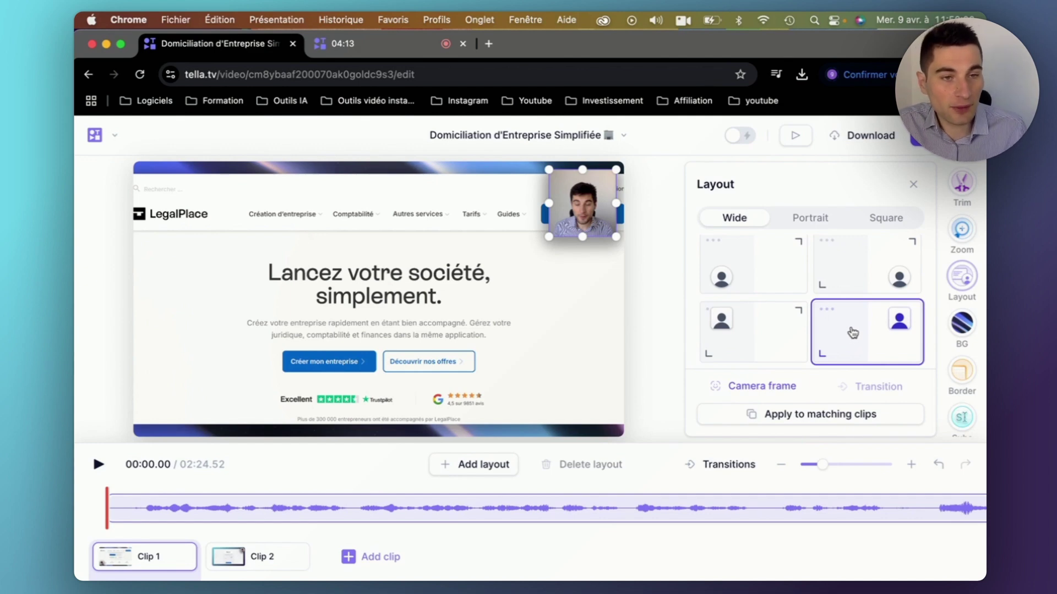
# - Switch Clip 1 to the portrait layout with a square camera above the screen recording, and enlarge the camera
pyautogui.scroll(-3, 831, 325)
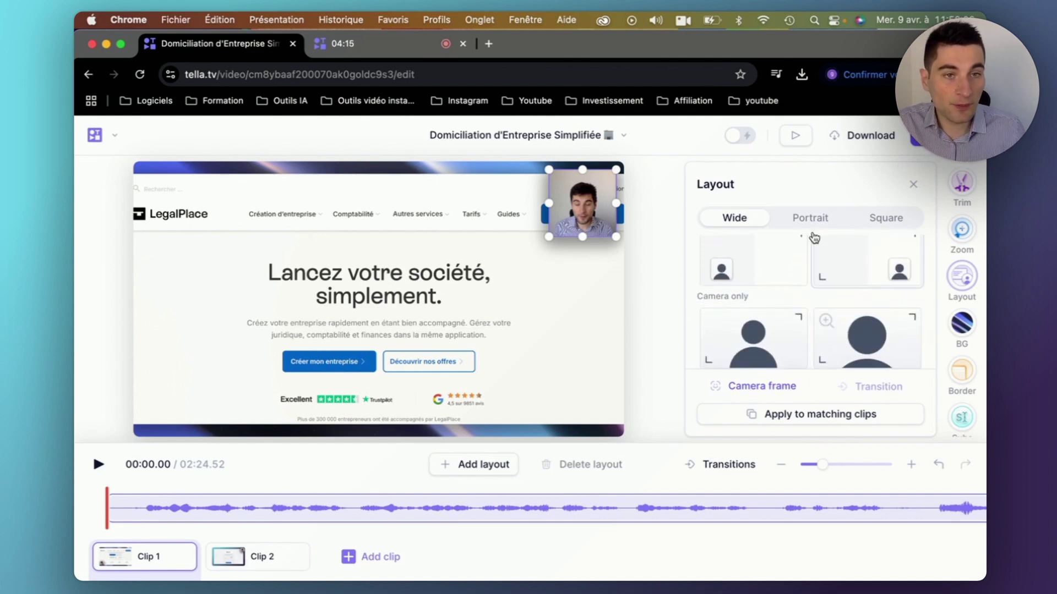
pyautogui.click(810, 219)
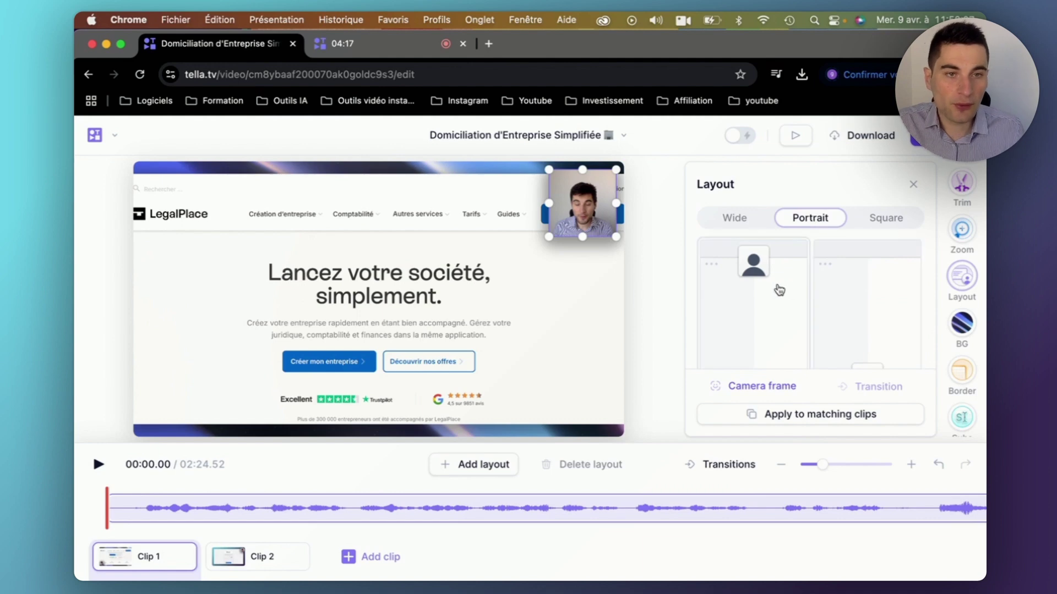
pyautogui.click(791, 290)
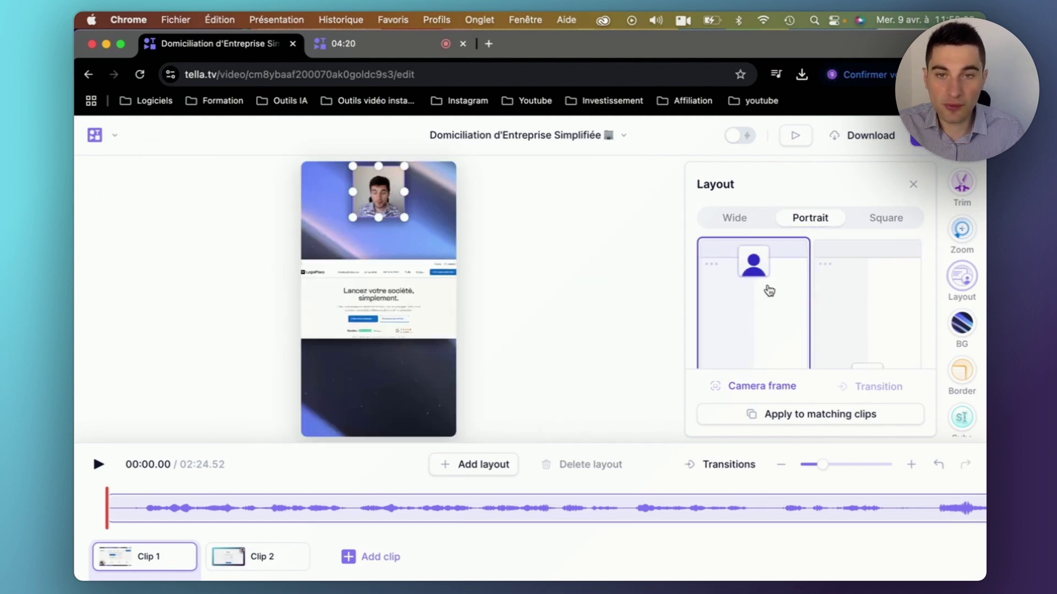
pyautogui.moveTo(405, 218); pyautogui.dragTo(386, 229)
pyautogui.click(393, 281)
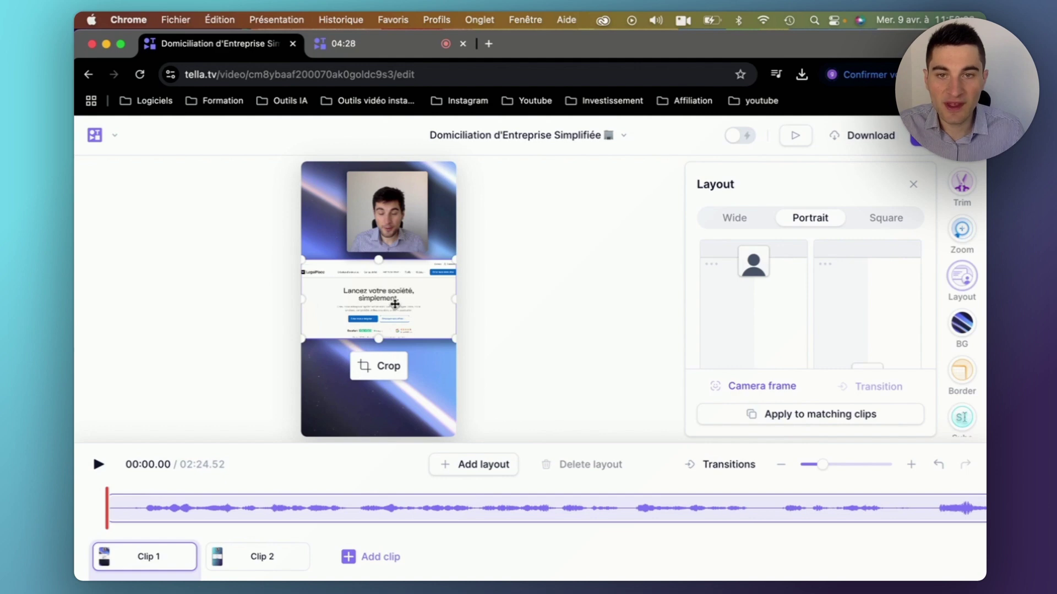
# - Switch Clip 1 to a square format and try the camera-only layouts, ending with the upright camera frame
pyautogui.click(888, 218)
pyautogui.click(749, 284)
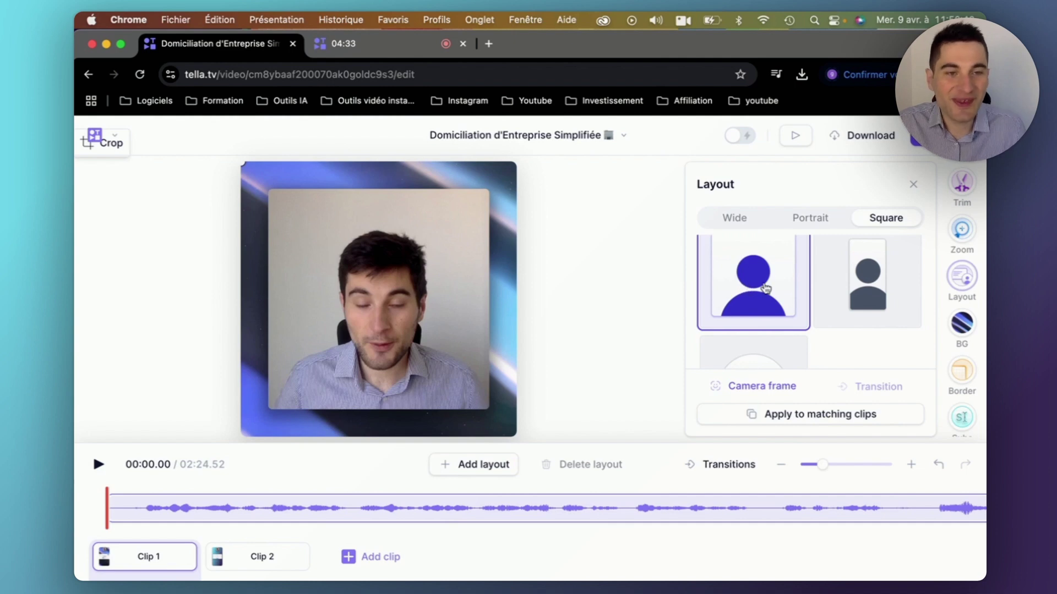
pyautogui.click(847, 289)
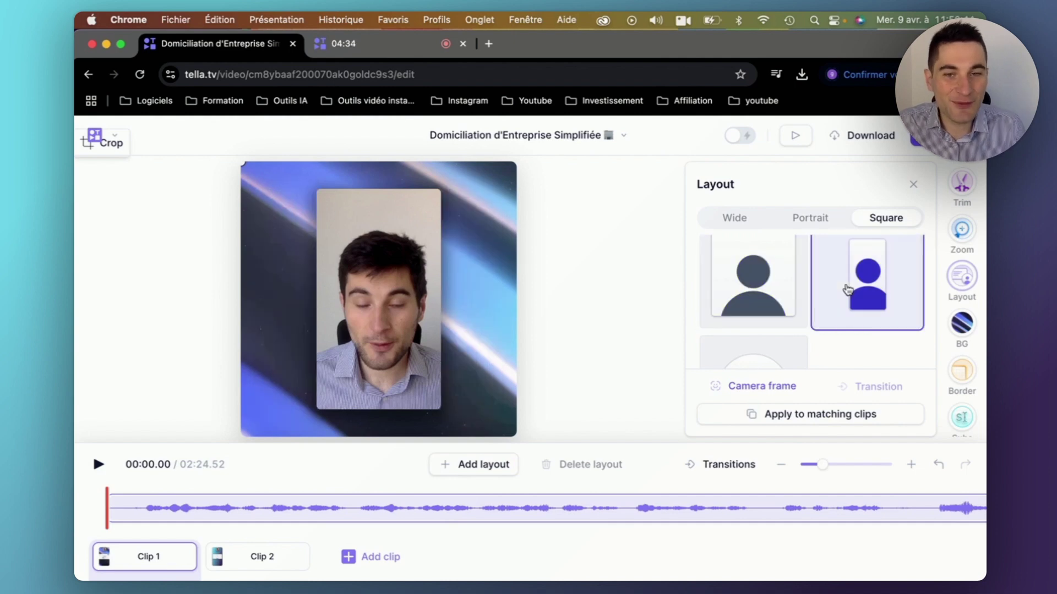
pyautogui.click(796, 223)
pyautogui.click(736, 219)
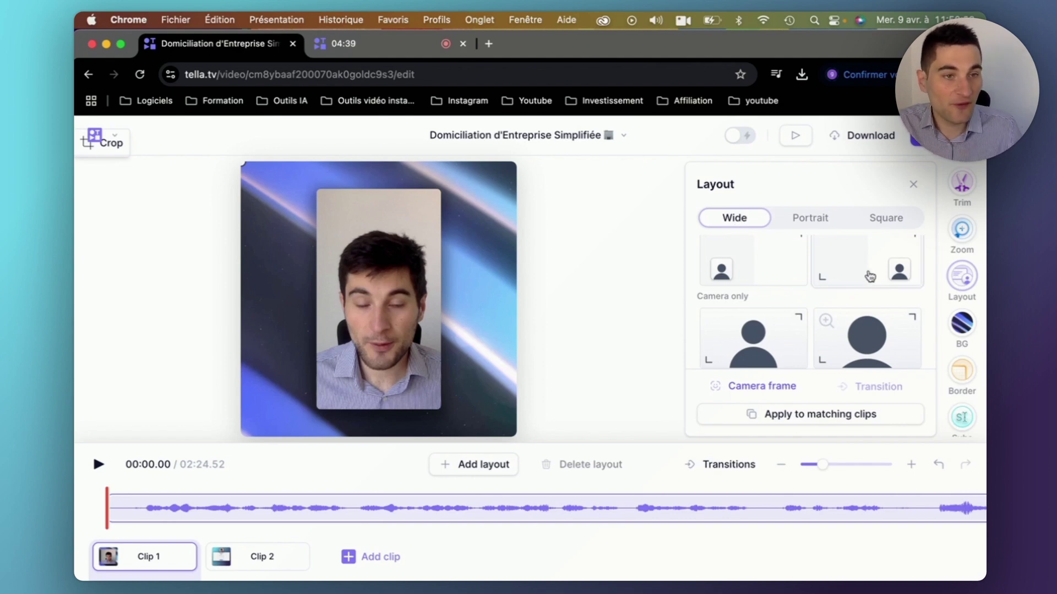
# - Replace the animated background of Clip 1 with the recently used blue grid image
pyautogui.click(963, 324)
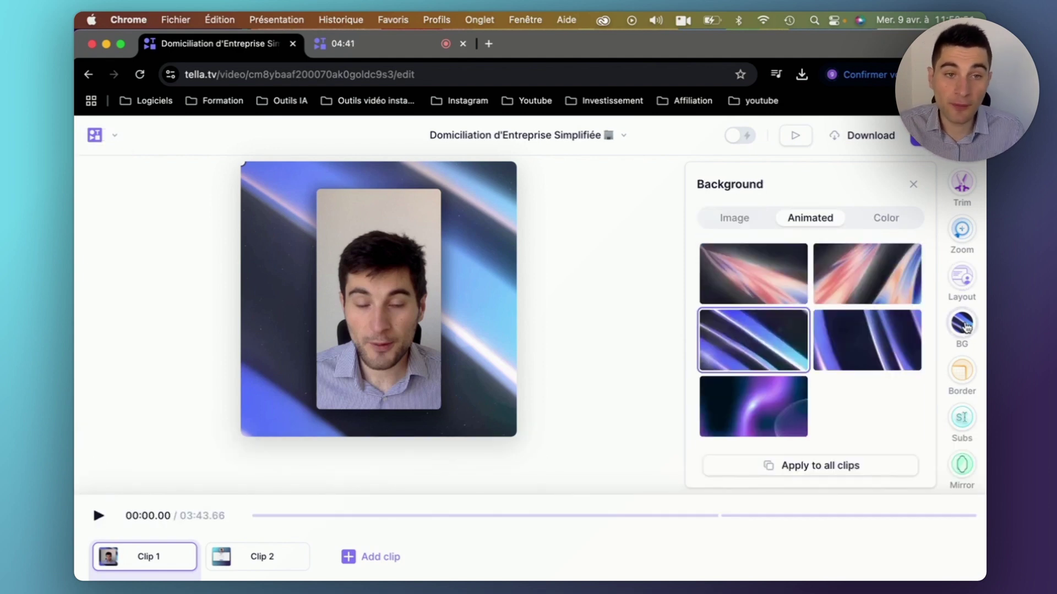
pyautogui.click(732, 220)
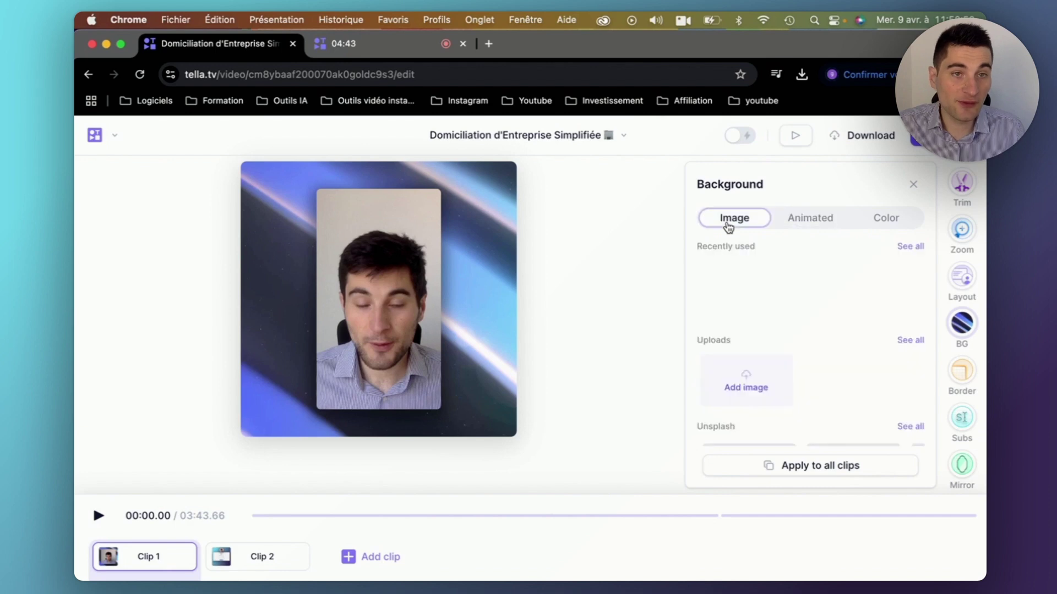
pyautogui.click(757, 304)
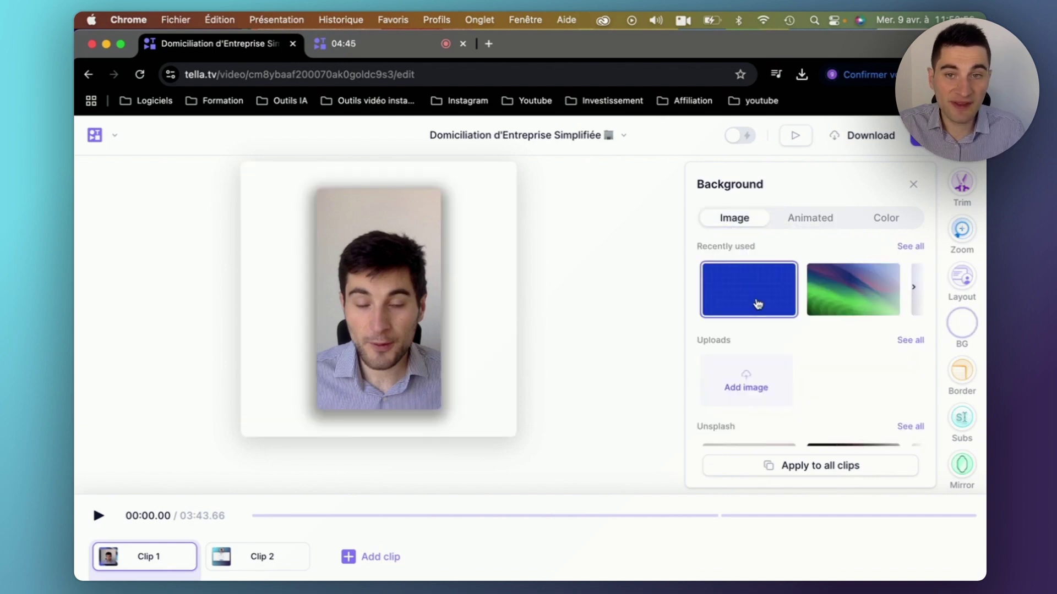
# - Return Clip 1 to the wide format with the portrait camera left of the screen recording
pyautogui.click(962, 281)
pyautogui.click(721, 220)
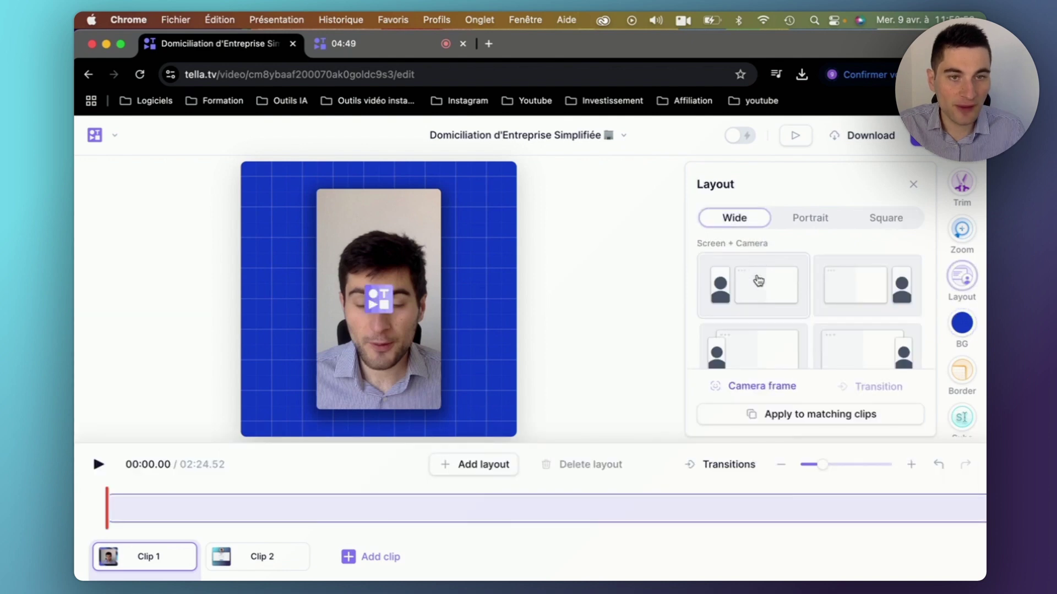
pyautogui.click(757, 293)
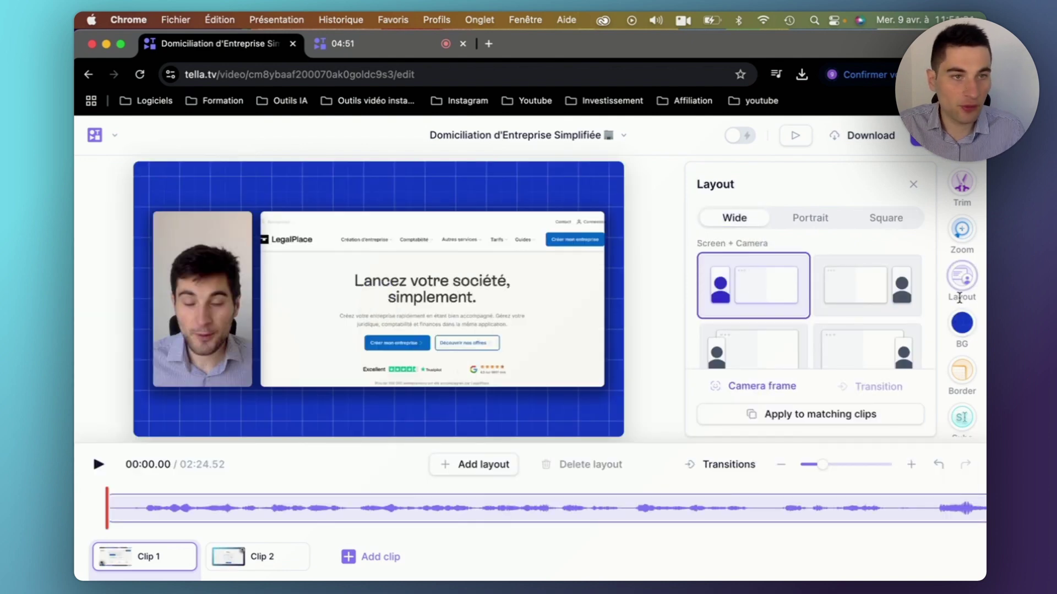
# - Set the recently used blue and green gradient image as the background of Clip 1
pyautogui.click(962, 324)
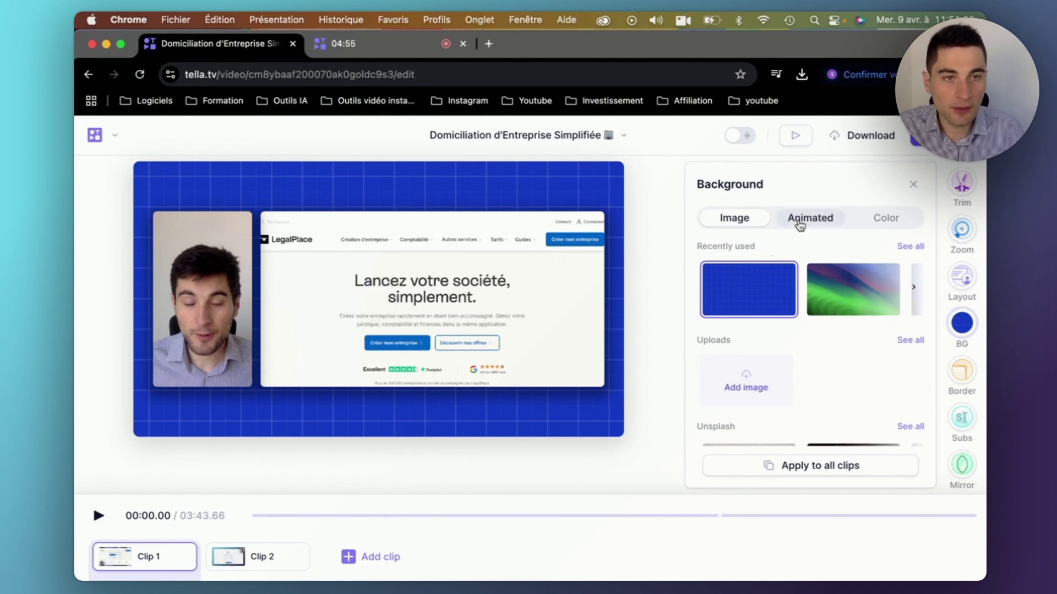
pyautogui.hscroll(1, 786, 305)
pyautogui.hscroll(3, 786, 304)
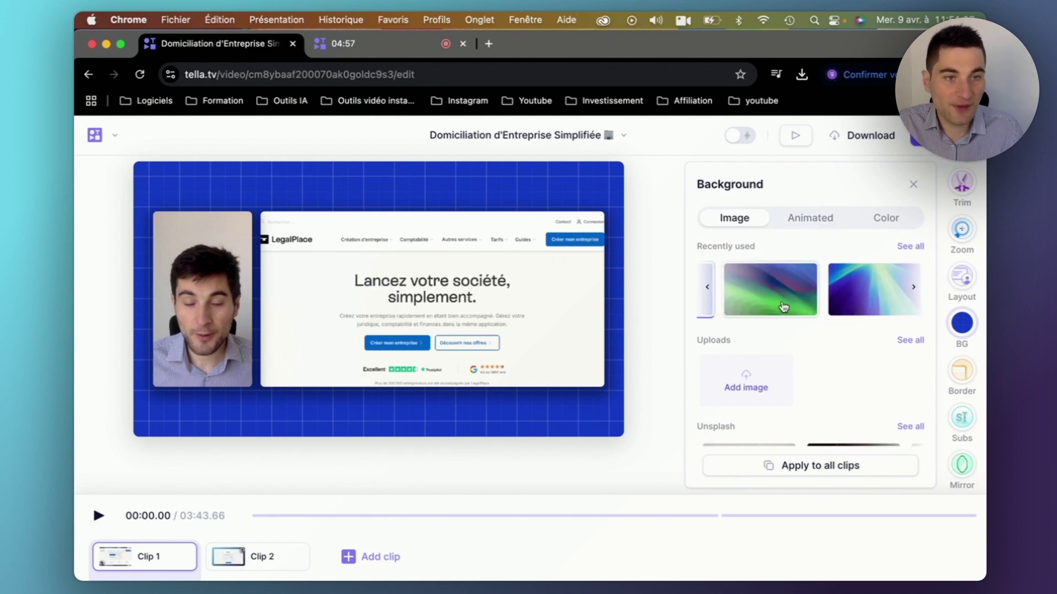
pyautogui.click(751, 300)
pyautogui.hscroll(2, 766, 304)
pyautogui.hscroll(2, 766, 304)
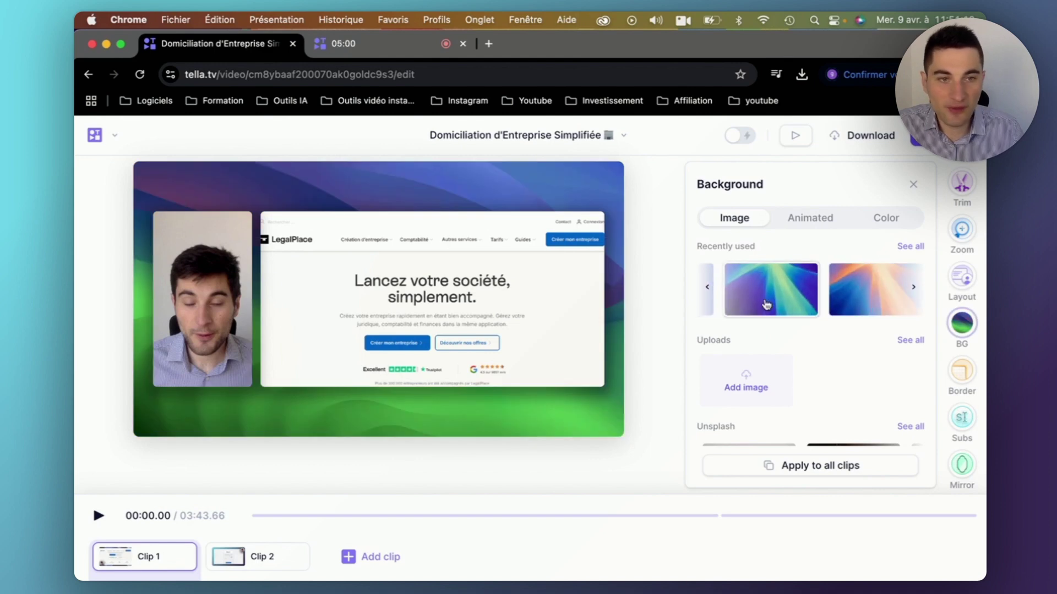
# - Try the recently used images as Clip 1's background, including the orange and blue rays, ending with the green and blue wave image
pyautogui.click(768, 304)
pyautogui.click(768, 305)
pyautogui.hscroll(2, 769, 306)
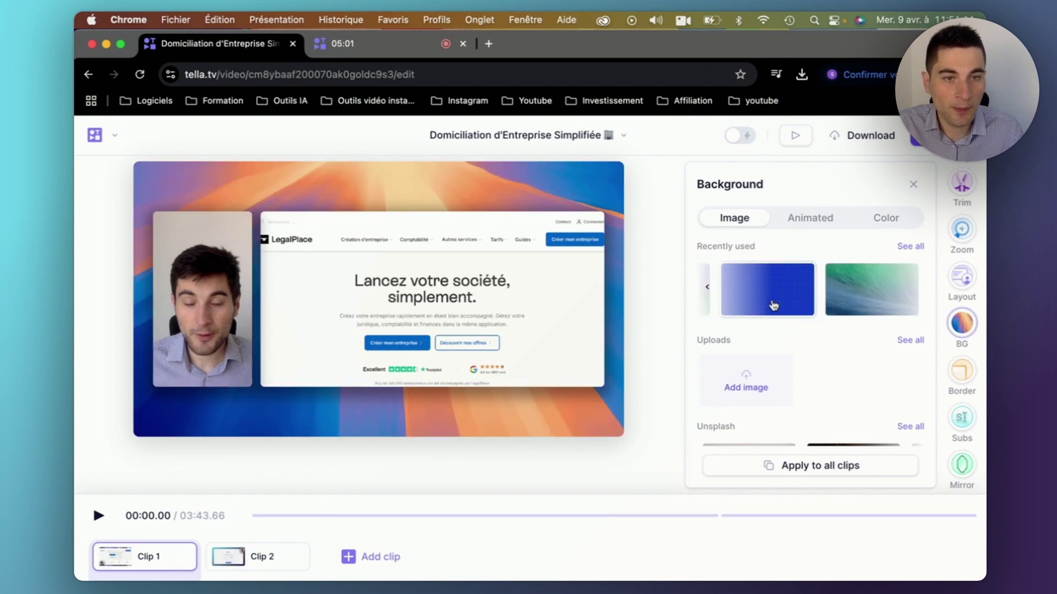
pyautogui.hscroll(2, 777, 304)
pyautogui.click(840, 297)
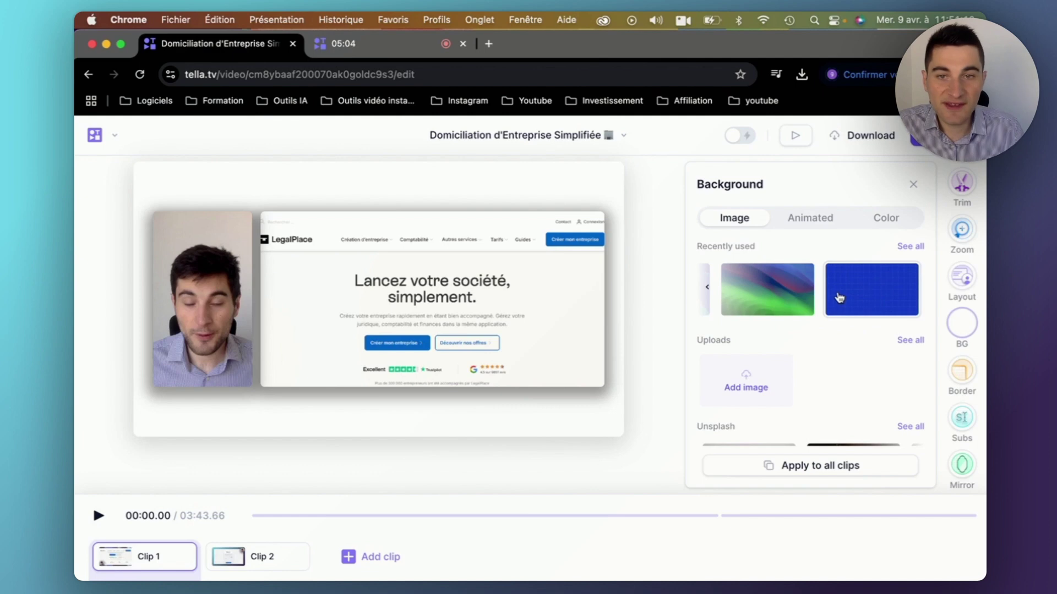
pyautogui.click(786, 314)
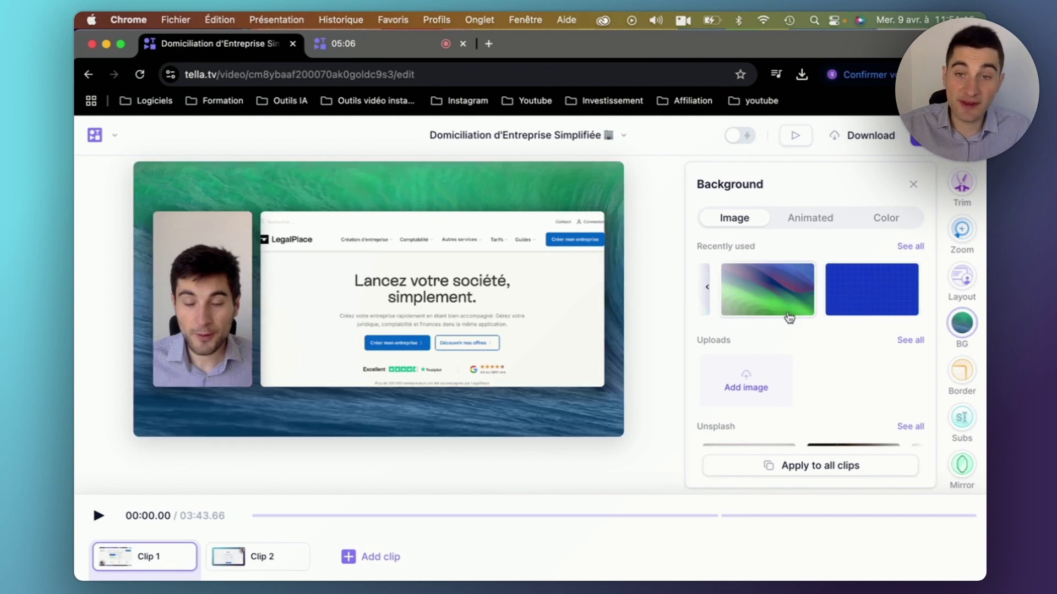
# - Browse the image collections, set the animated blue and violet diagonal streaks as Clip 1's background, and look through the other animated backgrounds
pyautogui.scroll(-1, 781, 341)
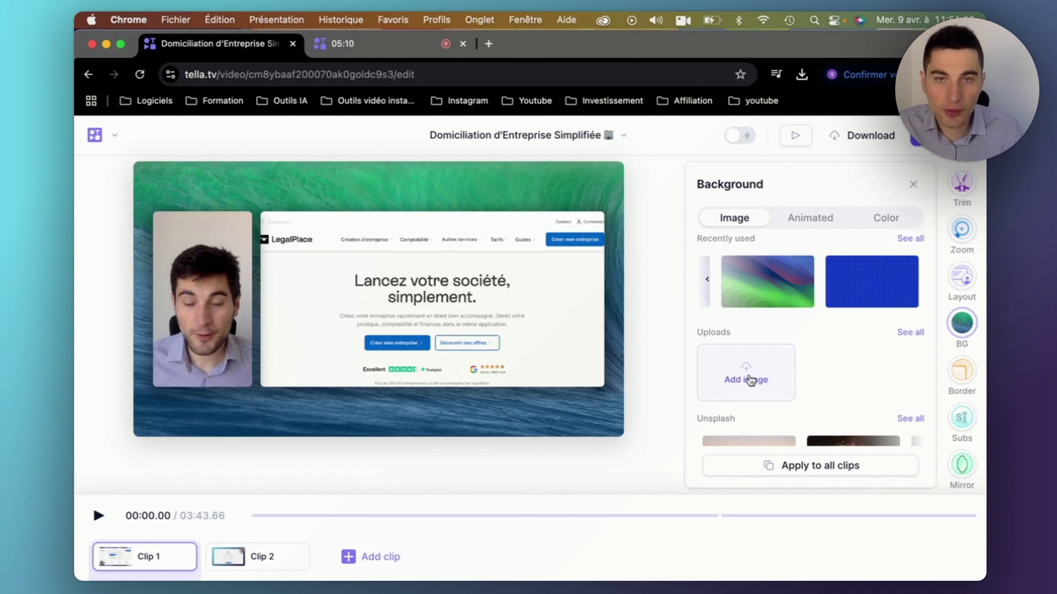
pyautogui.scroll(-4, 745, 371)
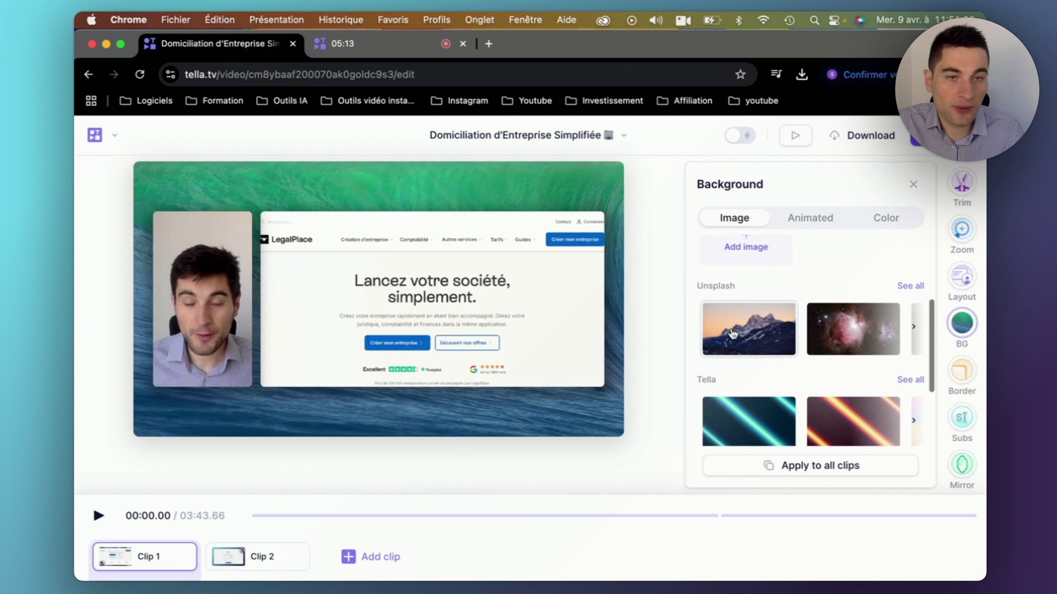
pyautogui.scroll(-3, 820, 347)
pyautogui.scroll(-1, 826, 341)
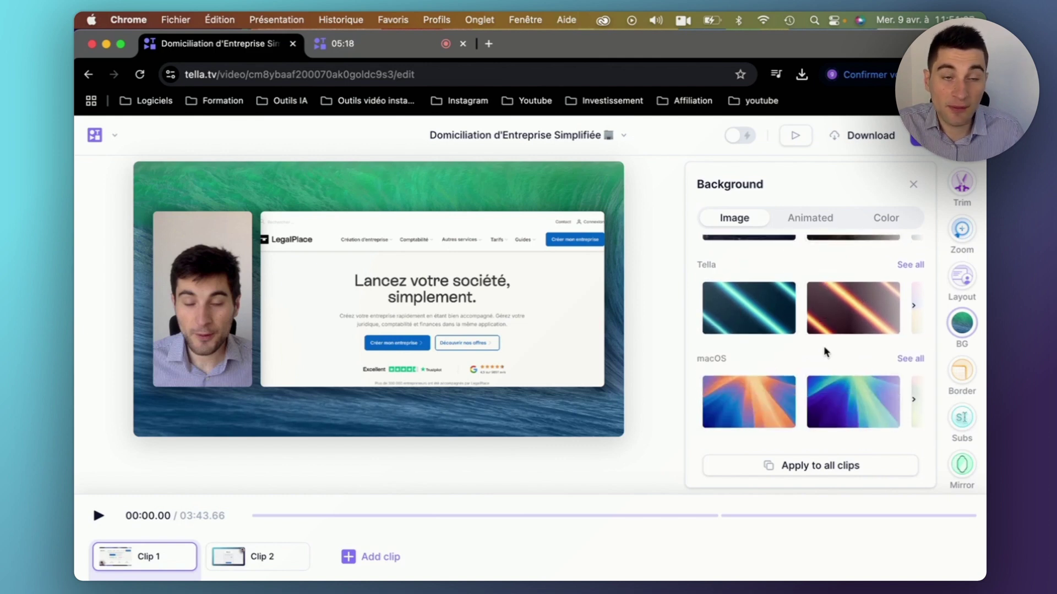
pyautogui.scroll(5, 823, 308)
pyautogui.click(809, 218)
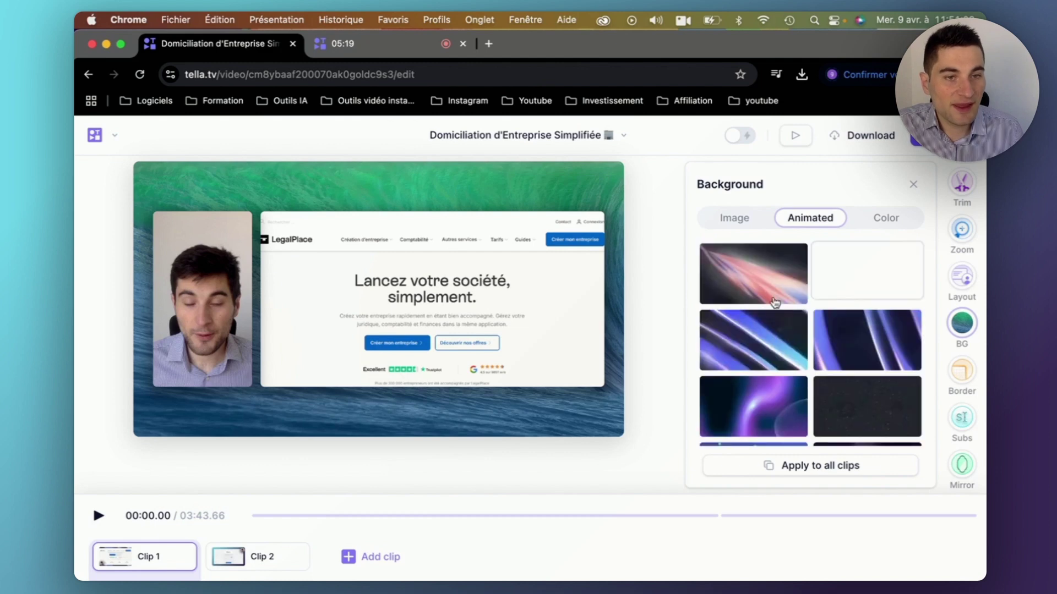
pyautogui.click(764, 342)
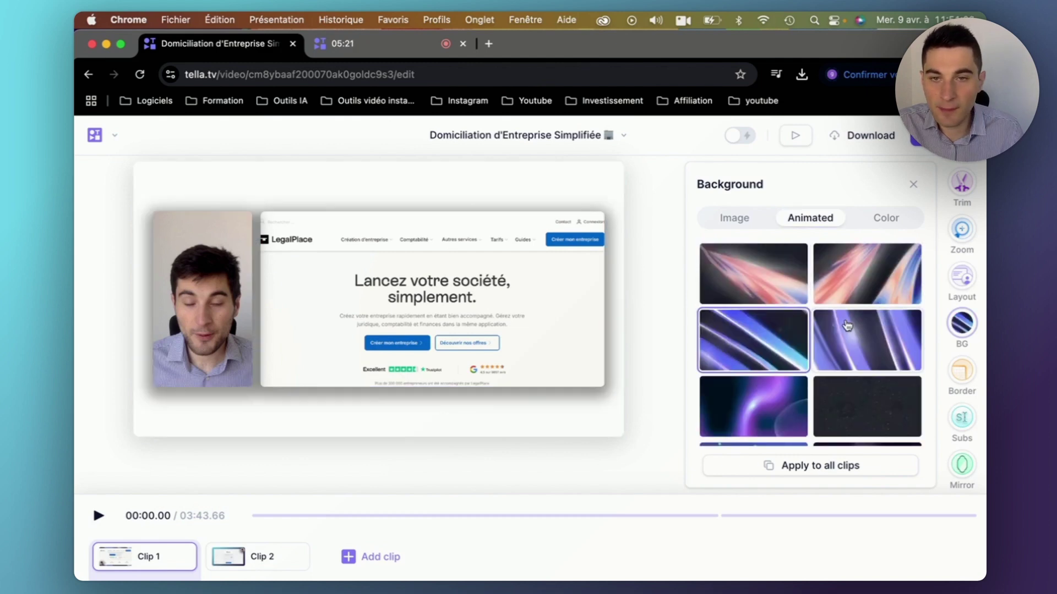
pyautogui.scroll(-5, 847, 325)
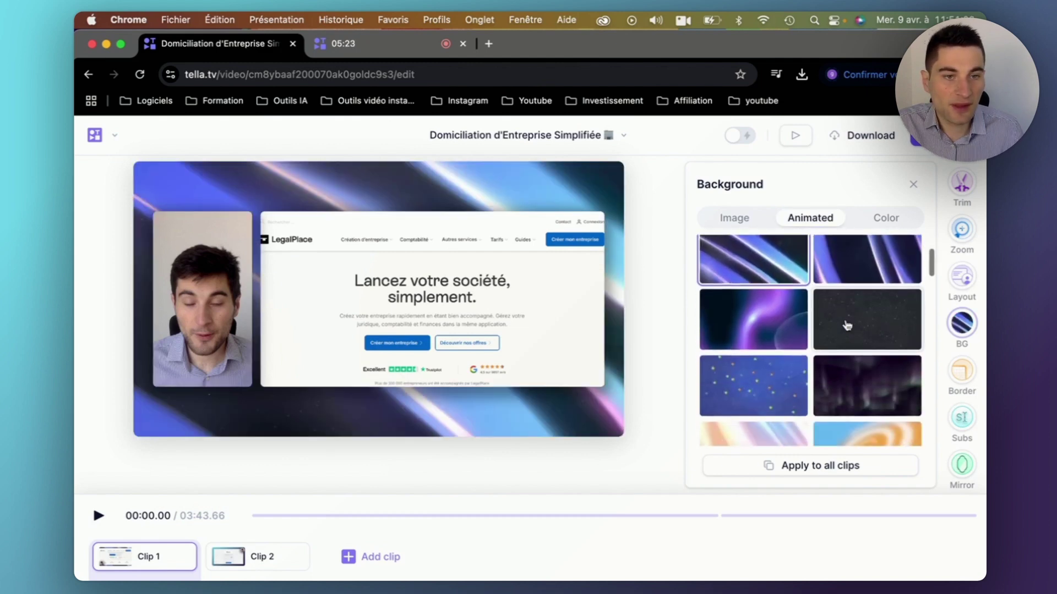
pyautogui.scroll(-3, 846, 325)
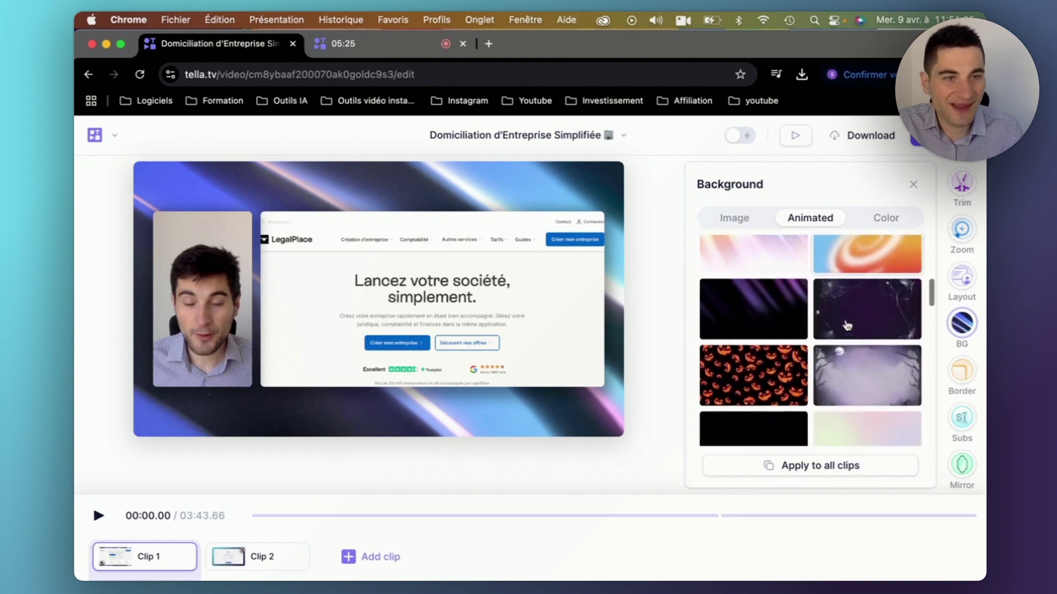
# - Try solid green, turquoise gradient and magenta gradient backgrounds on Clip 1, ending with solid bright green
pyautogui.click(883, 220)
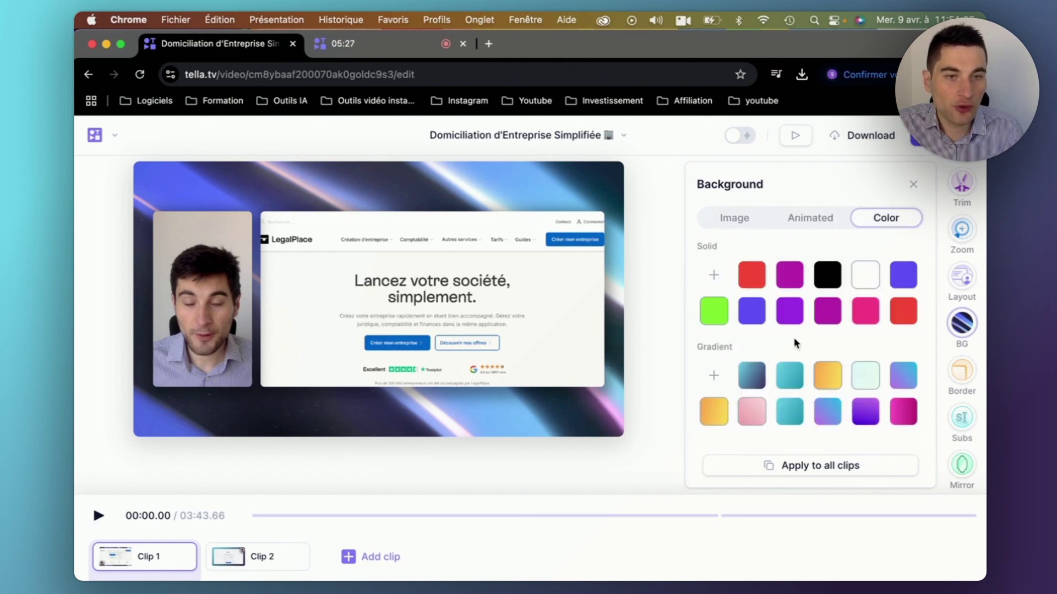
pyautogui.click(717, 321)
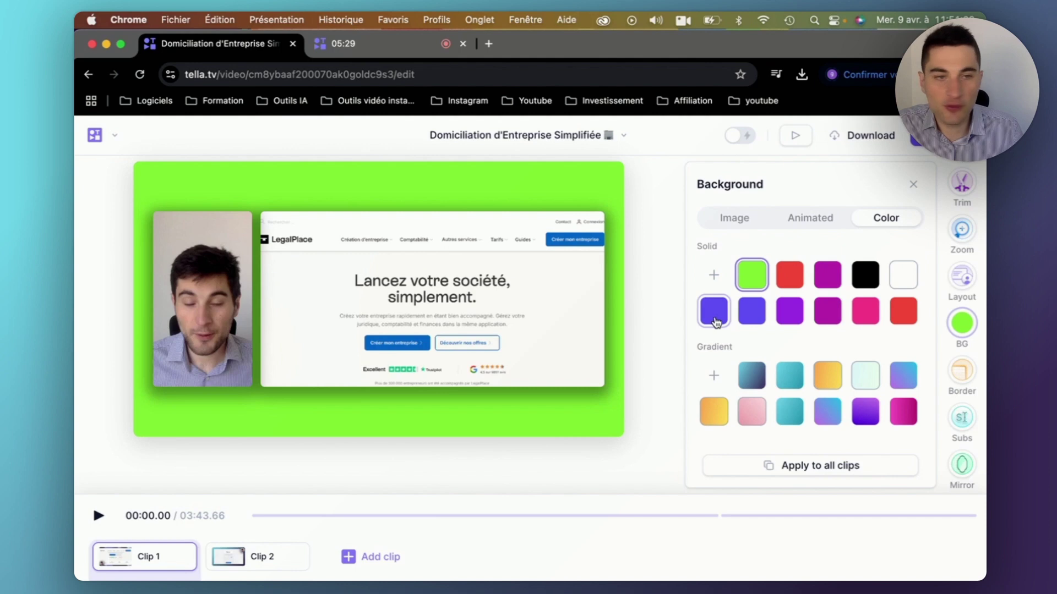
pyautogui.click(790, 412)
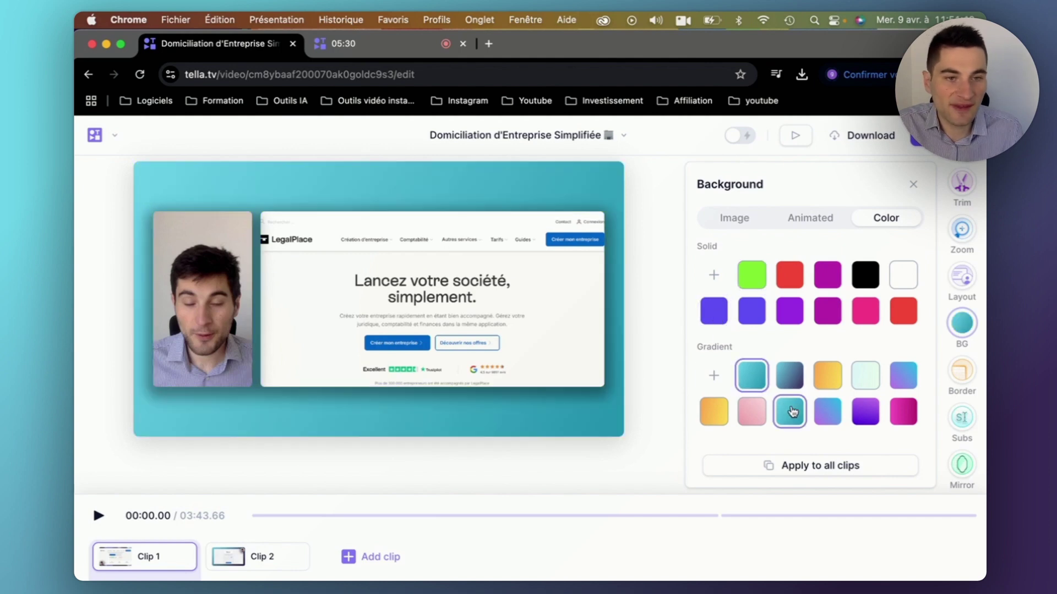
pyautogui.click(904, 412)
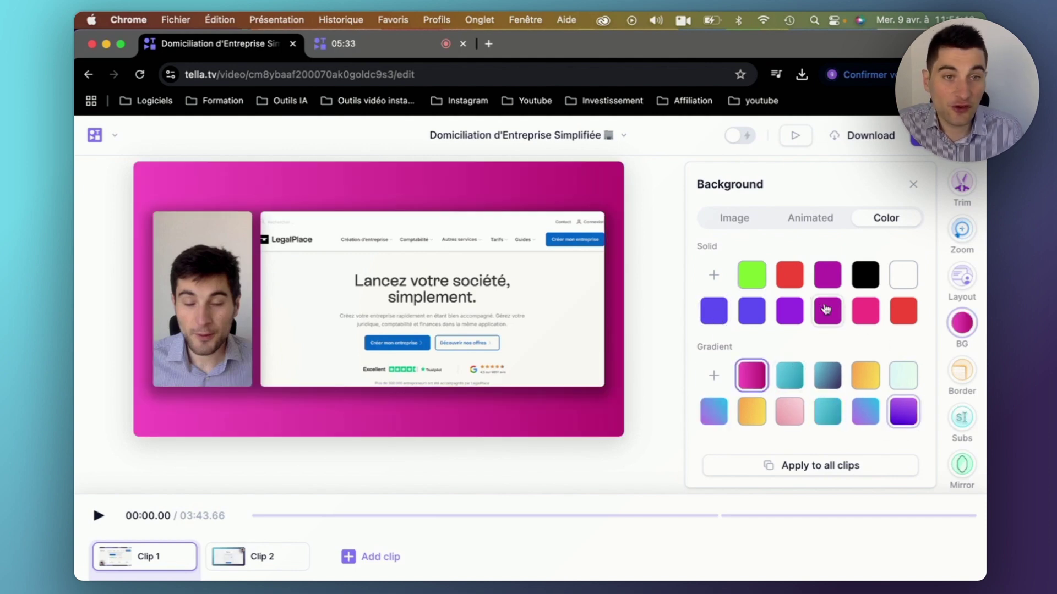
pyautogui.click(751, 275)
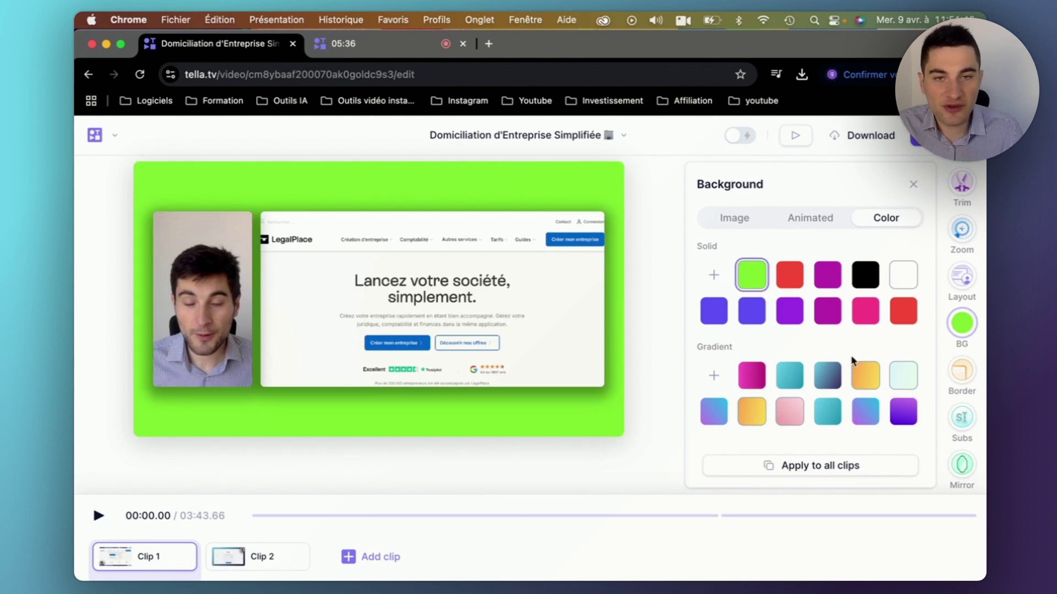
# - Give Clip 1's frames square corners and try the translucent border and the black offset shadow style
pyautogui.click(960, 374)
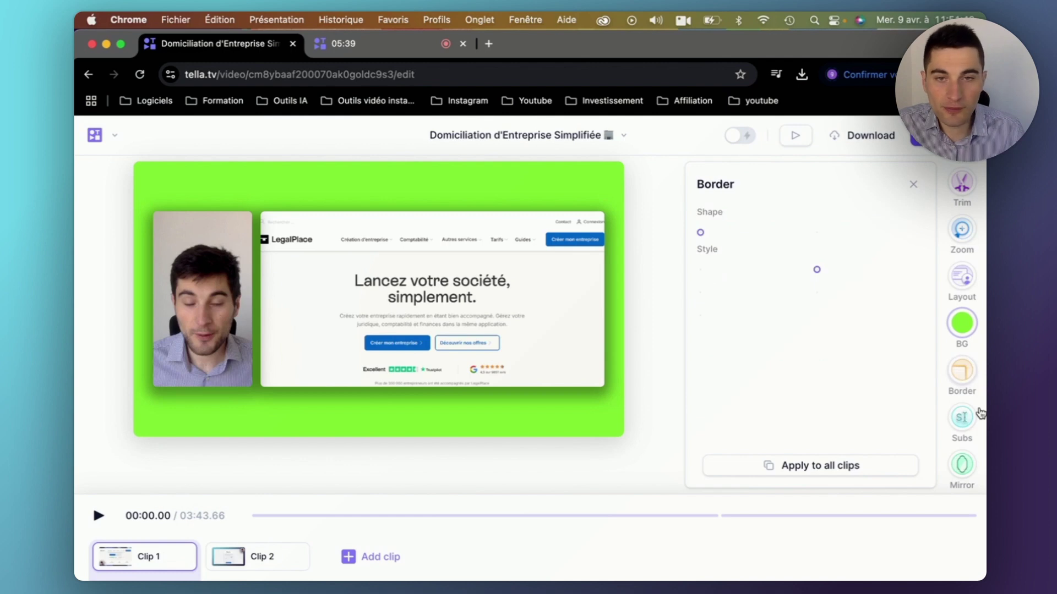
pyautogui.click(850, 266)
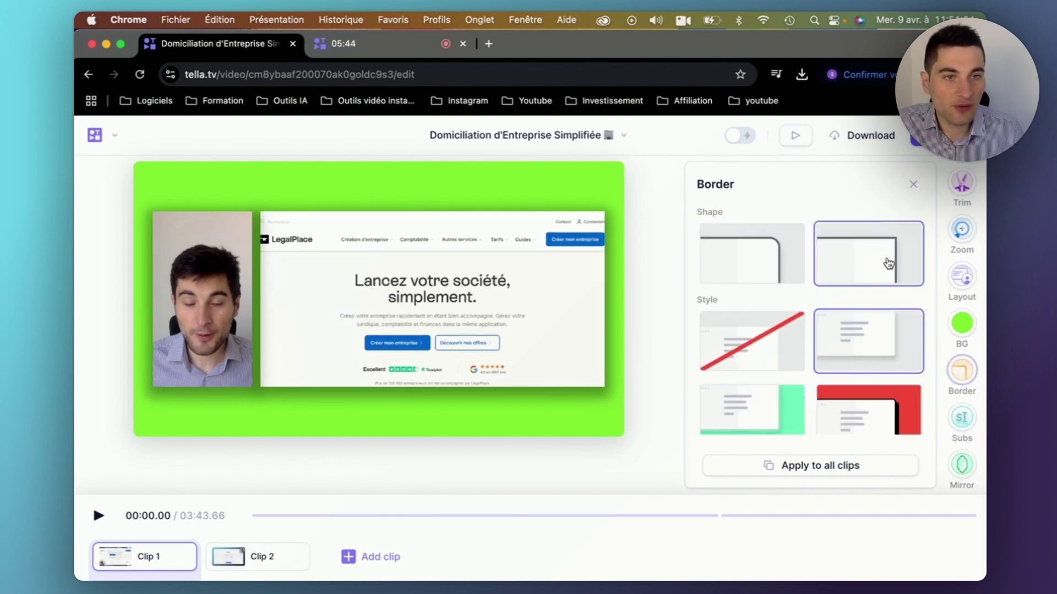
pyautogui.click(790, 422)
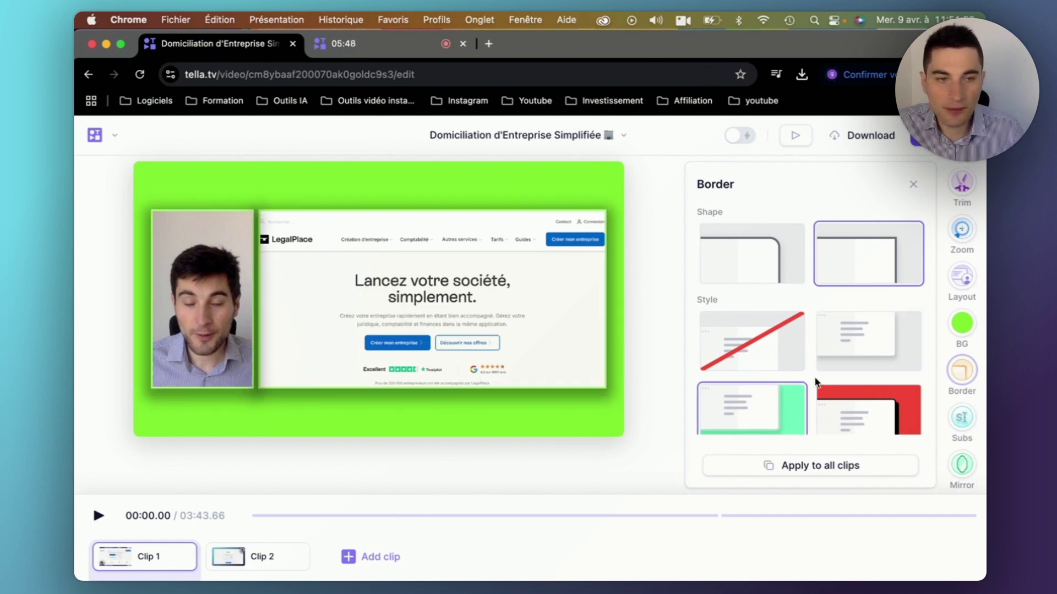
pyautogui.scroll(-2, 815, 383)
pyautogui.click(870, 381)
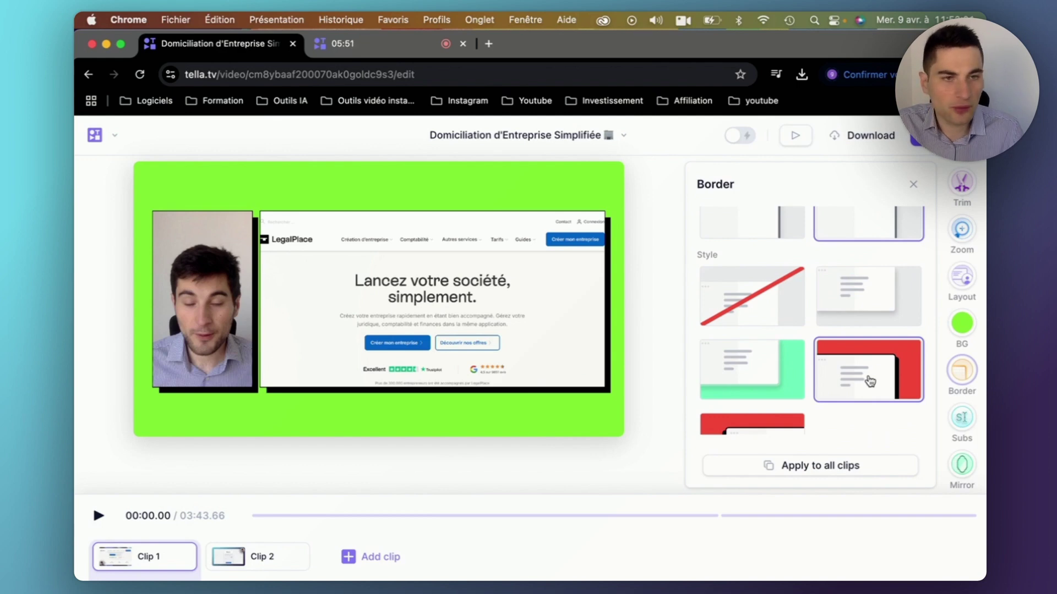
# - Set Clip 1's border to the rounded shape with the soft shadow style
pyautogui.scroll(2, 867, 377)
pyautogui.click(741, 250)
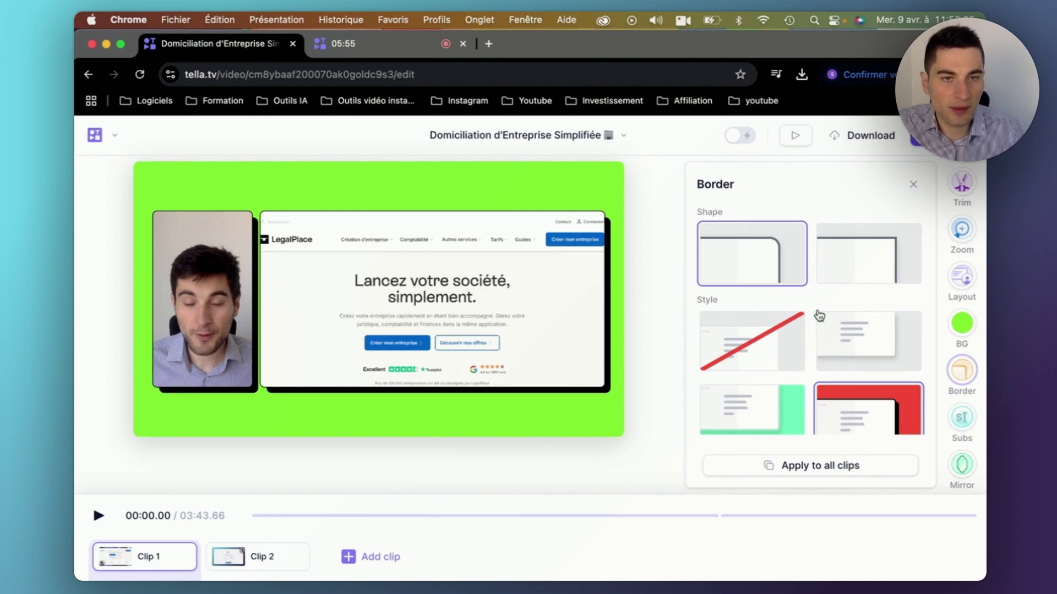
pyautogui.click(871, 351)
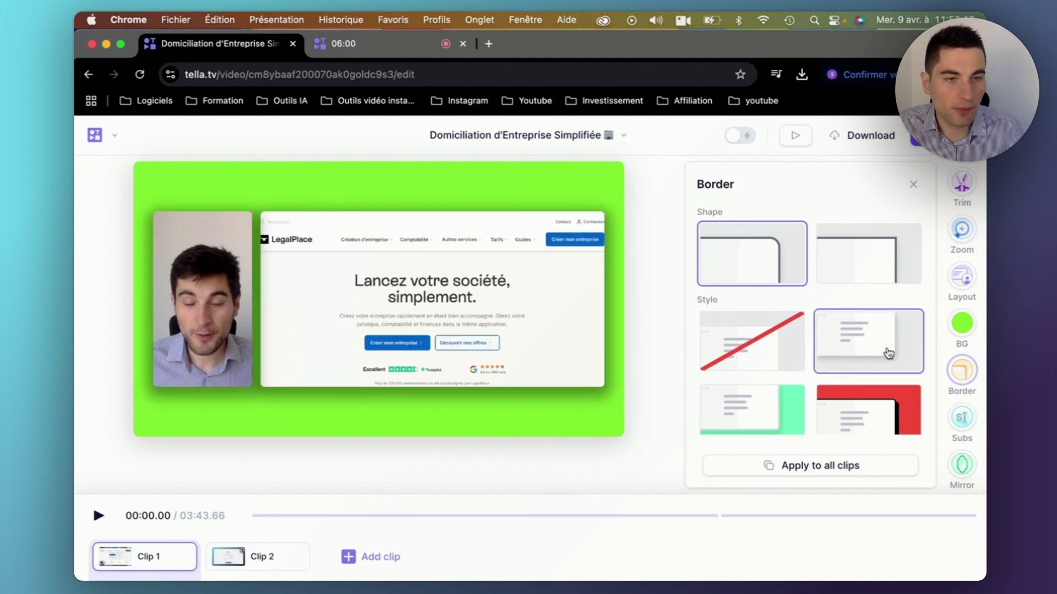
# - Turn on the video's subtitles and look through the editable transcript and the available subtitle styles
pyautogui.scroll(-2, 960, 410)
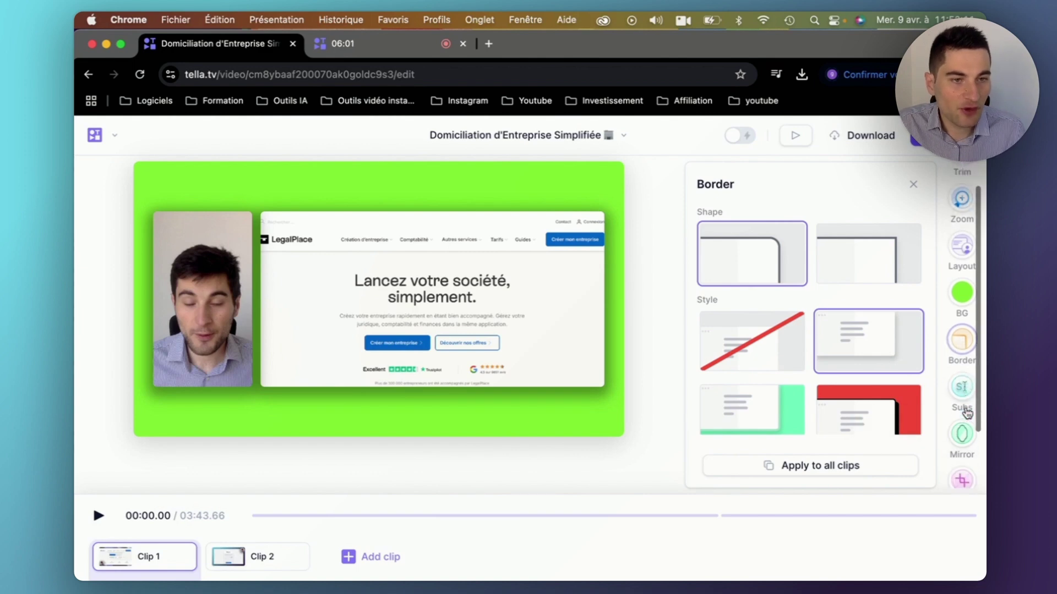
pyautogui.click(961, 373)
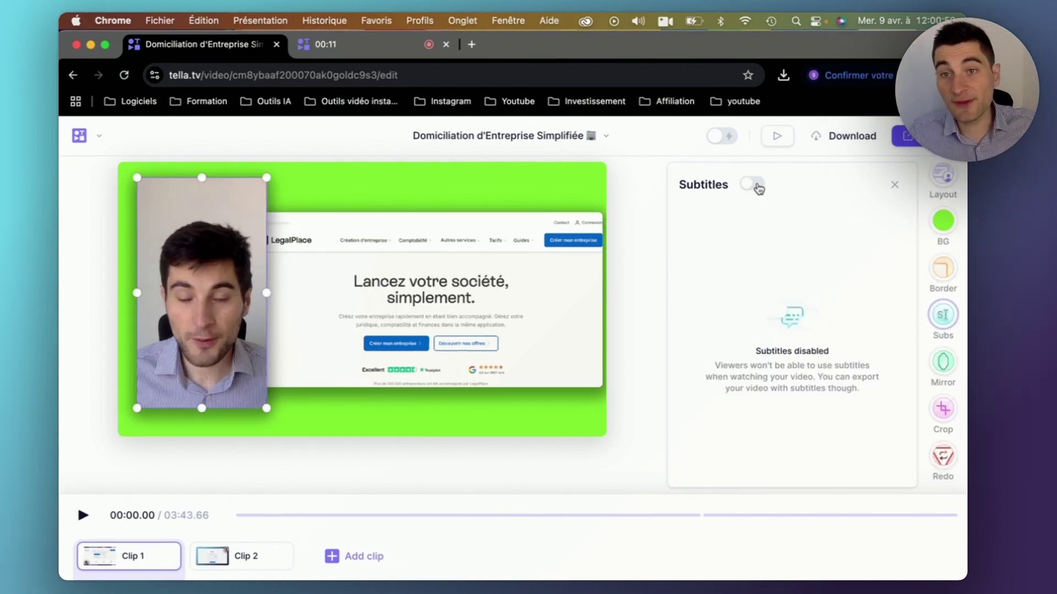
pyautogui.click(755, 184)
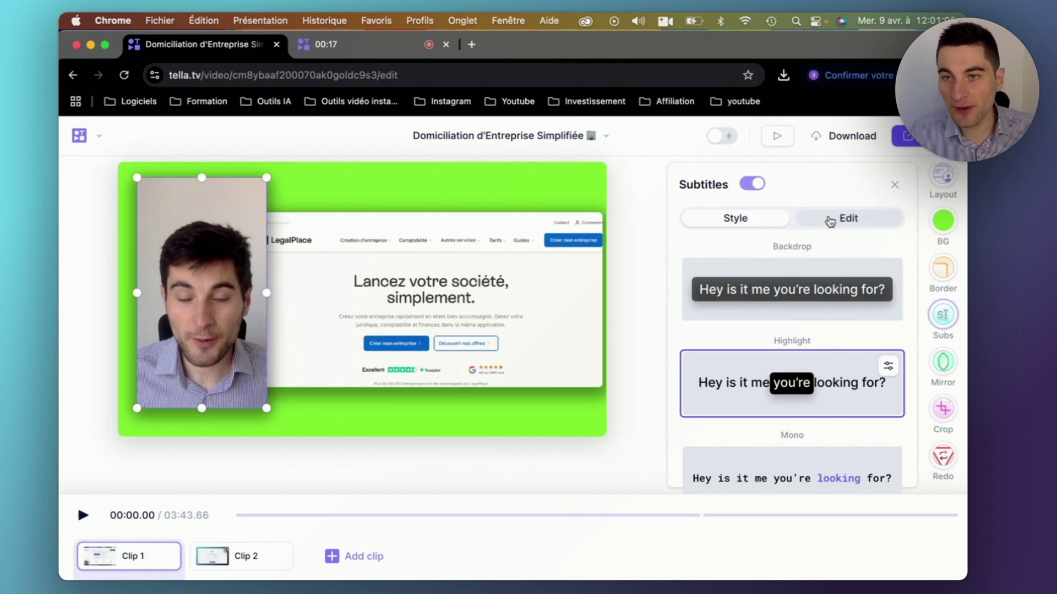
pyautogui.click(881, 227)
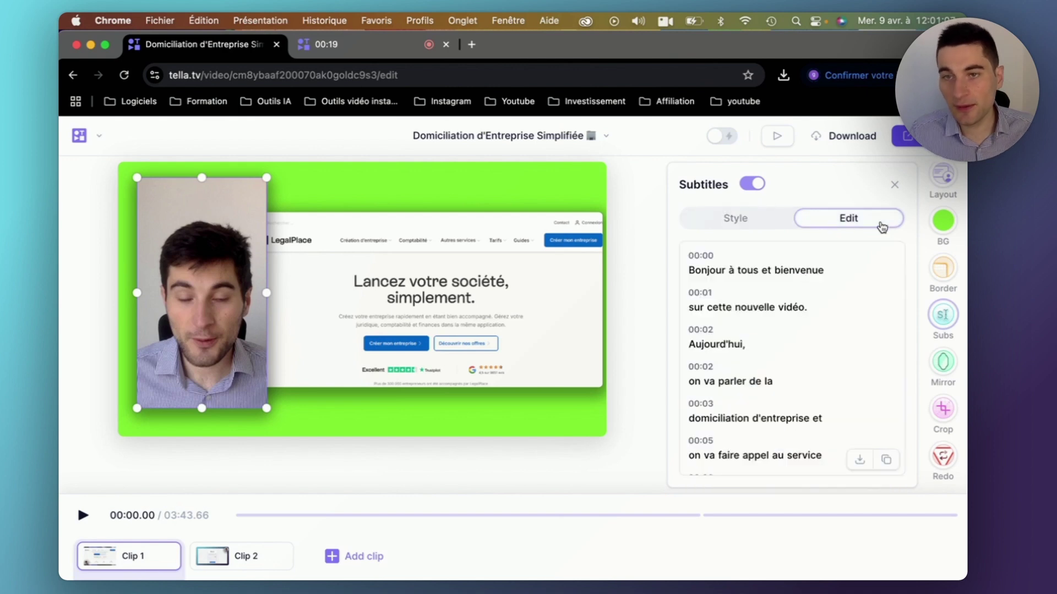
pyautogui.click(781, 227)
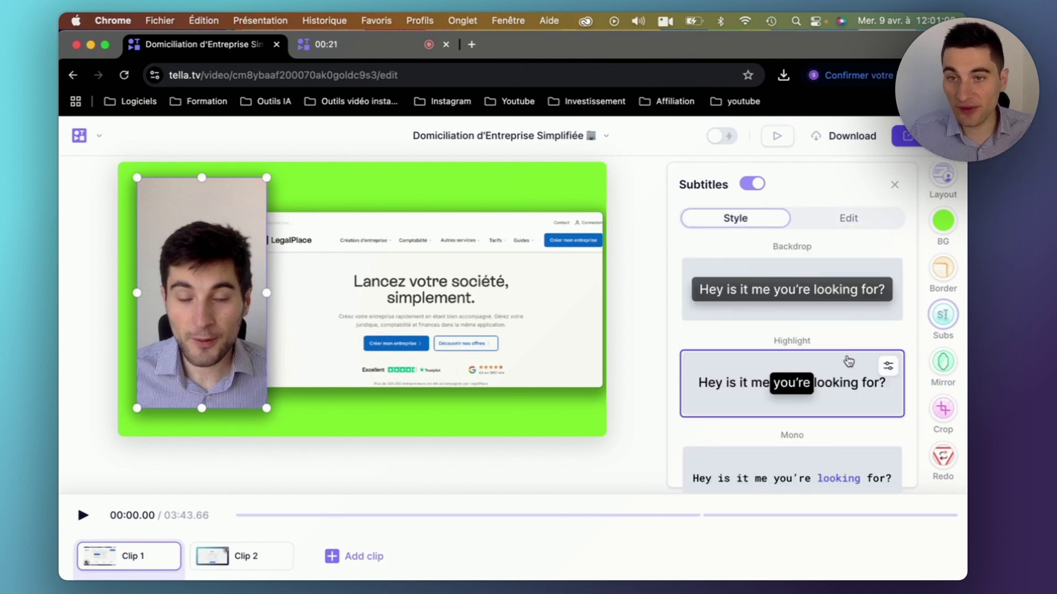
pyautogui.scroll(-5, 848, 361)
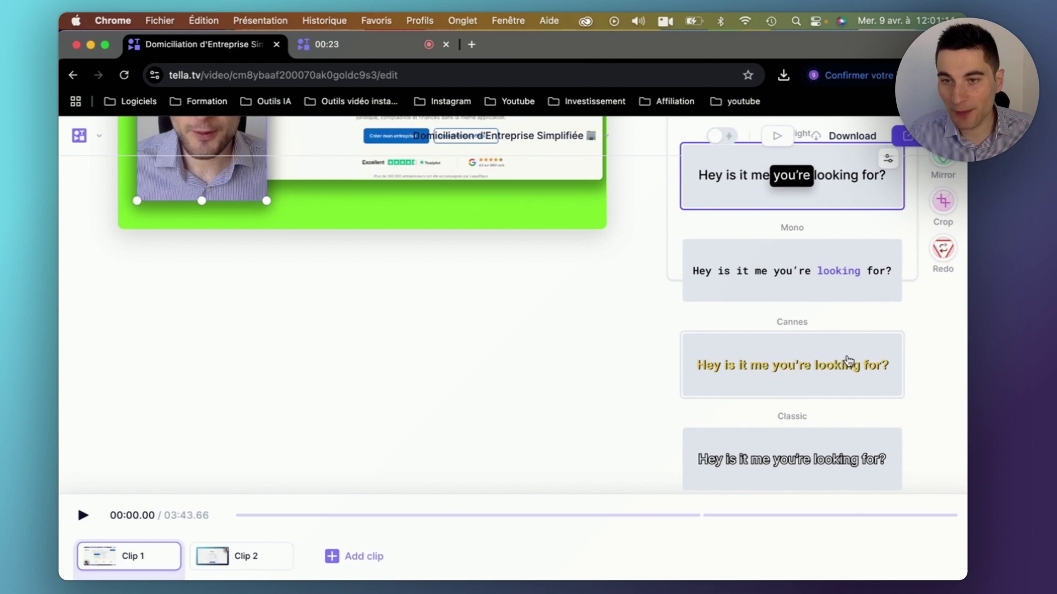
pyautogui.scroll(5, 848, 361)
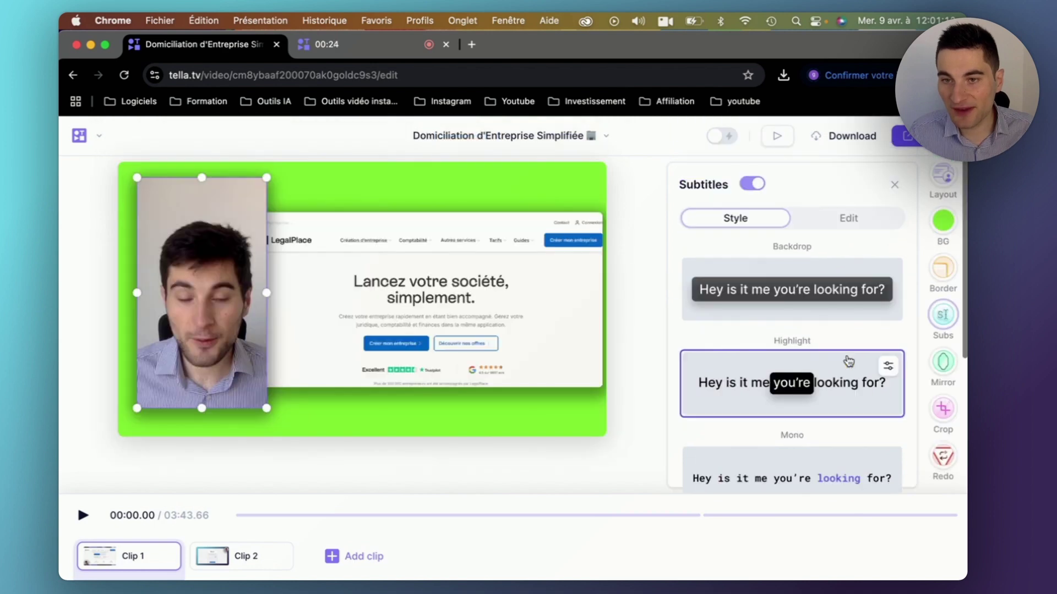
# - Move the Highlight subtitle style's position slightly higher in the frame and return to the style list
pyautogui.click(888, 369)
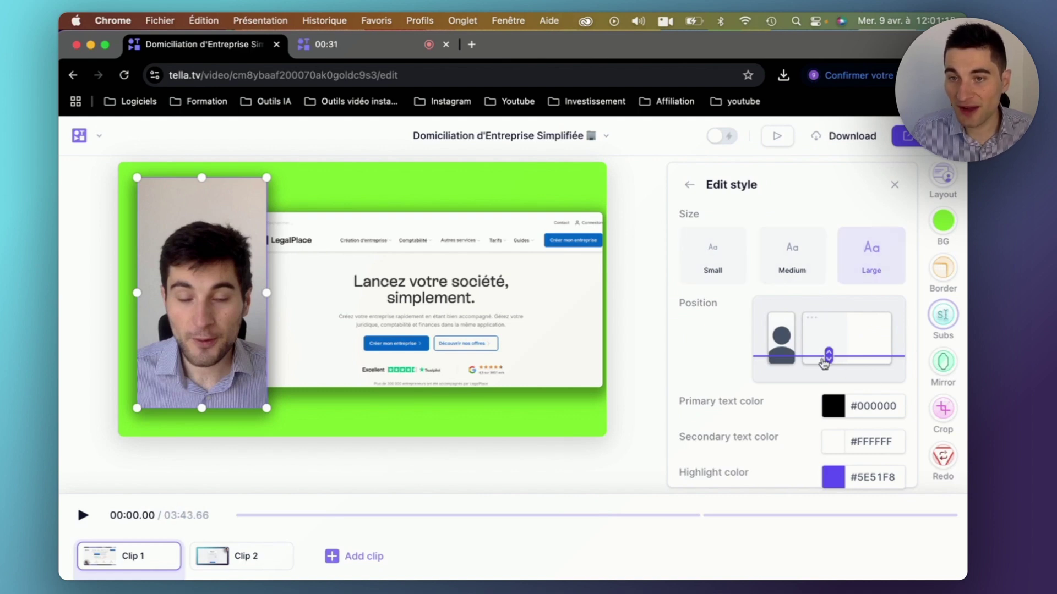
pyautogui.moveTo(831, 362); pyautogui.dragTo(837, 349)
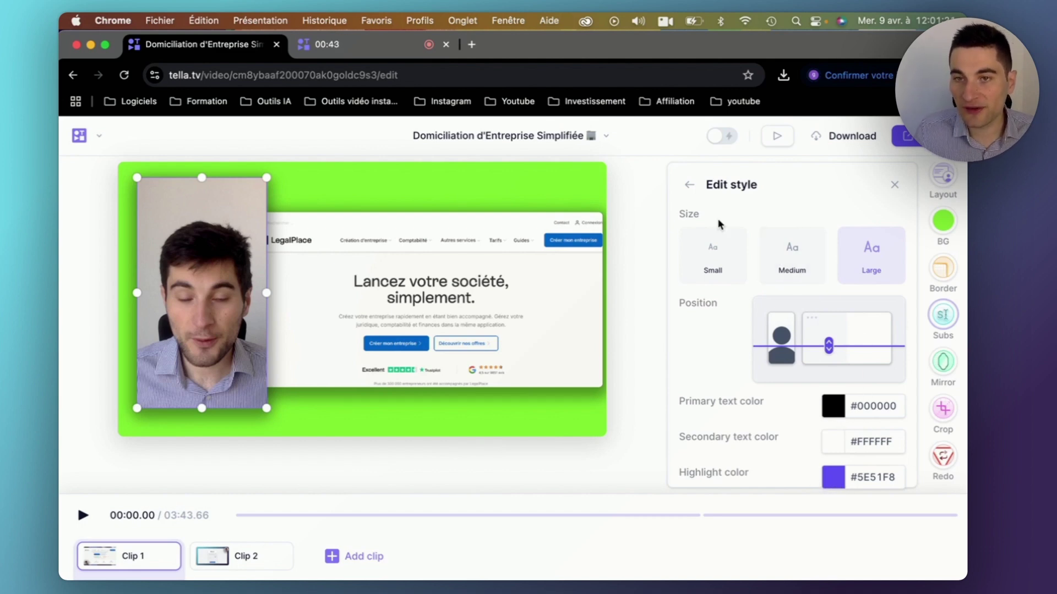
pyautogui.click(685, 185)
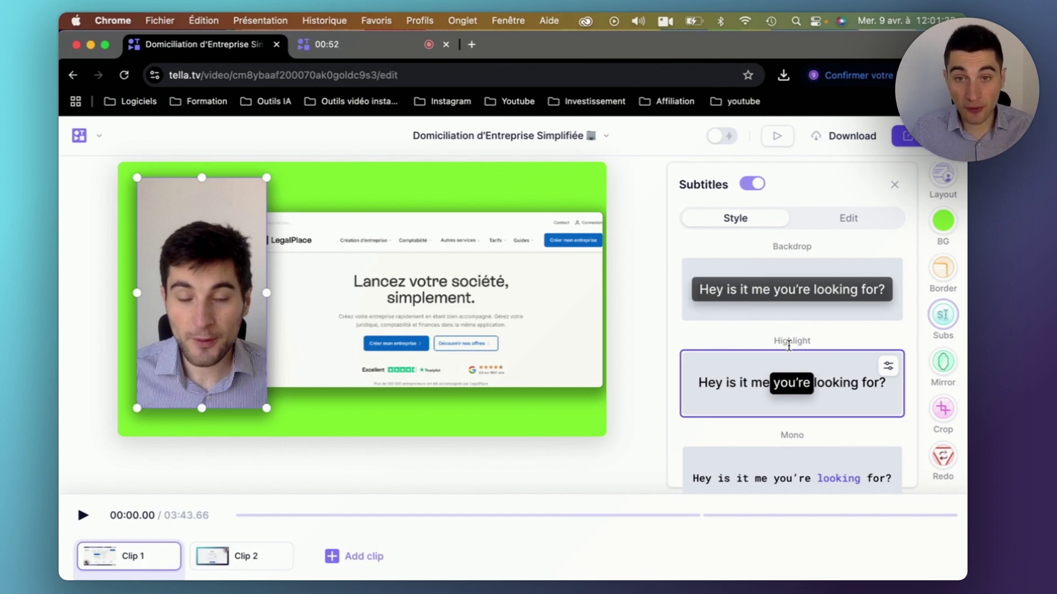
# - Set the download options to Video (.mp4), 4K size and 60 FPS, and close the dialog without exporting
pyautogui.click(842, 136)
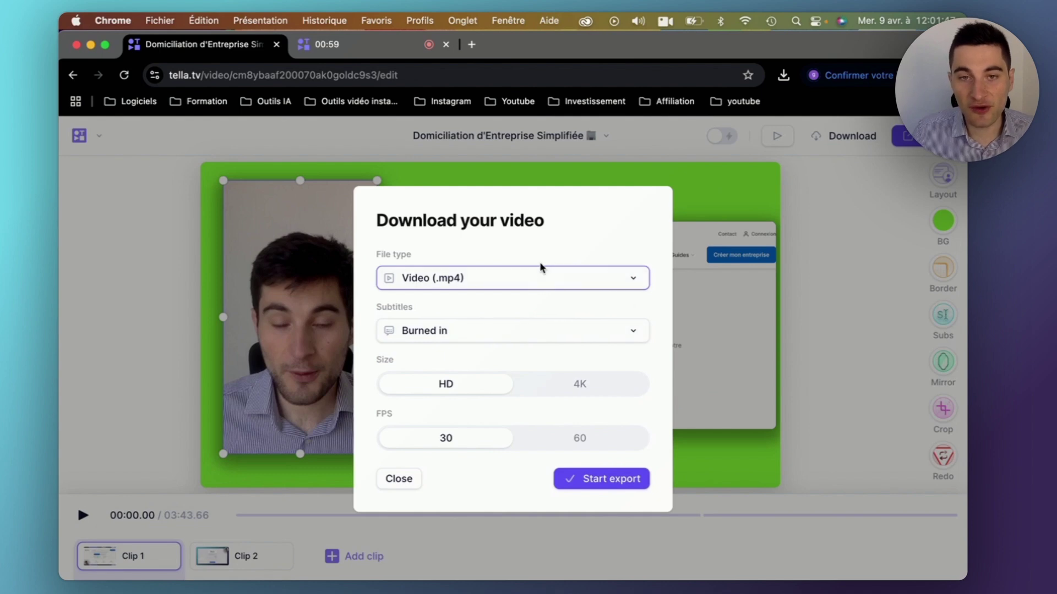
pyautogui.click(518, 278)
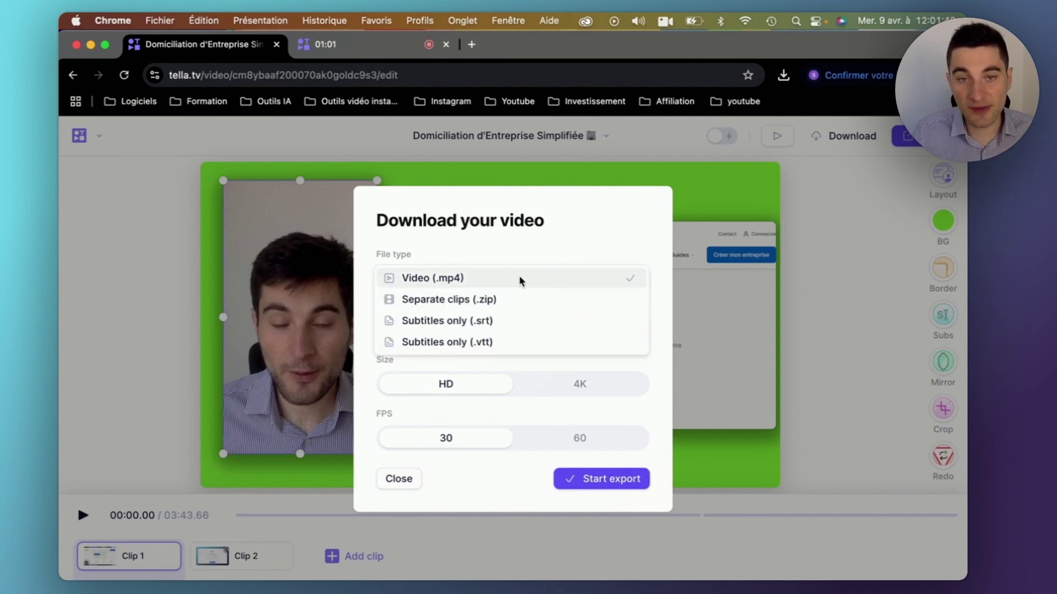
pyautogui.click(444, 282)
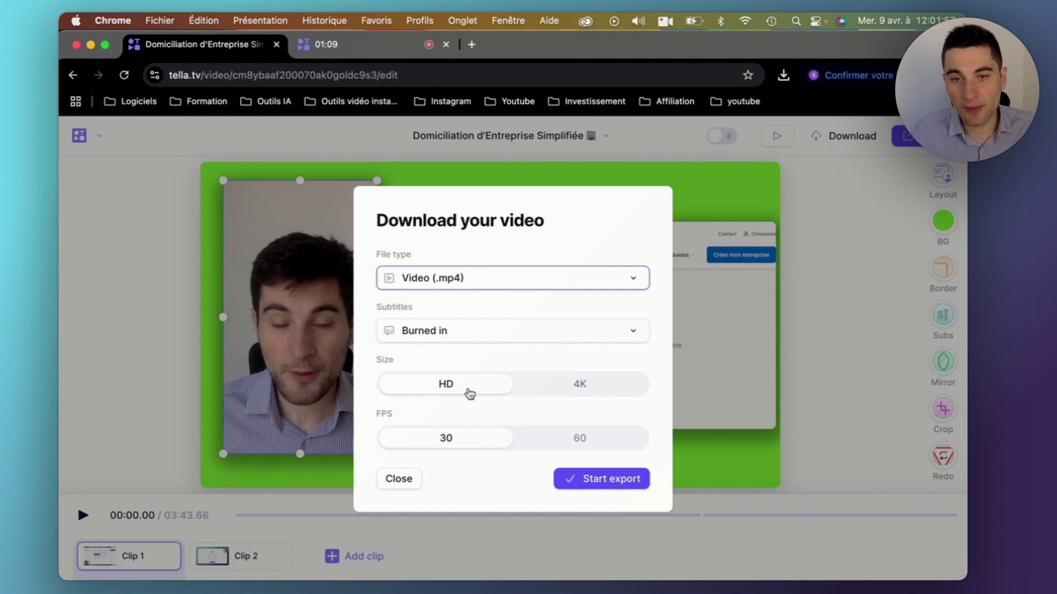
pyautogui.click(599, 386)
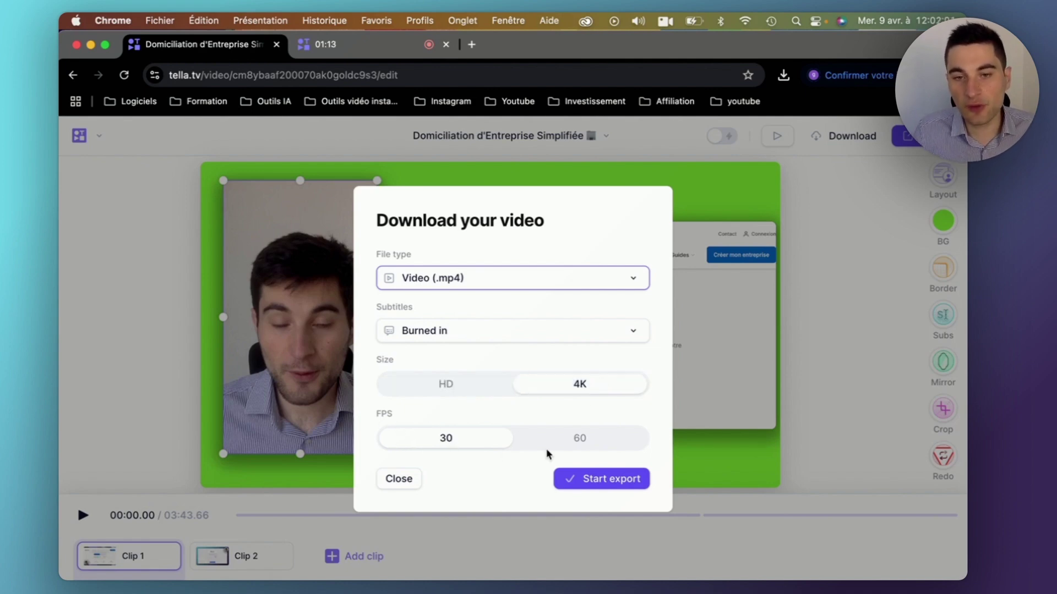
pyautogui.click(590, 445)
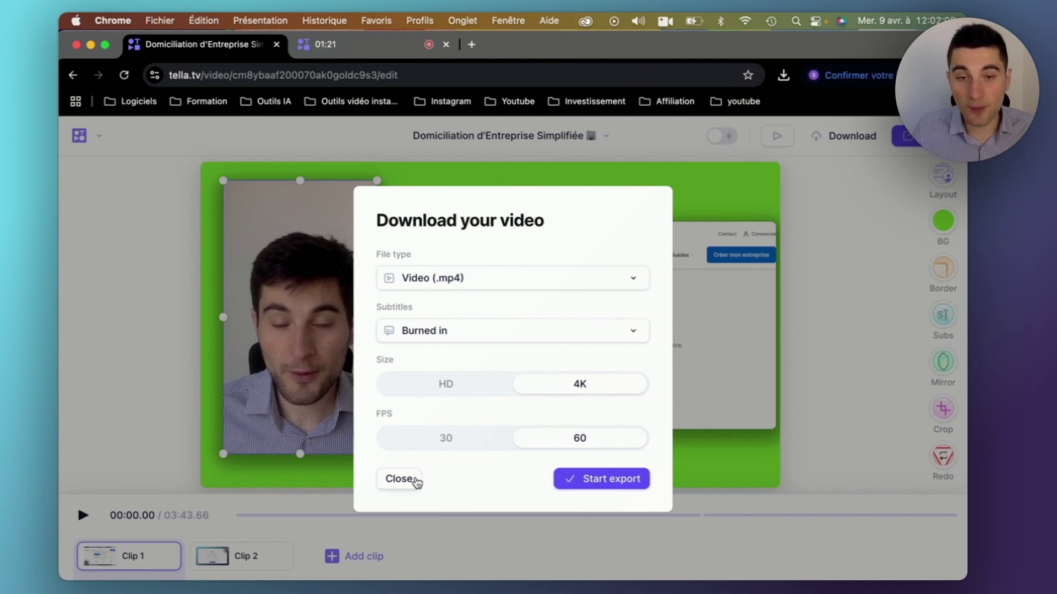
pyautogui.click(413, 479)
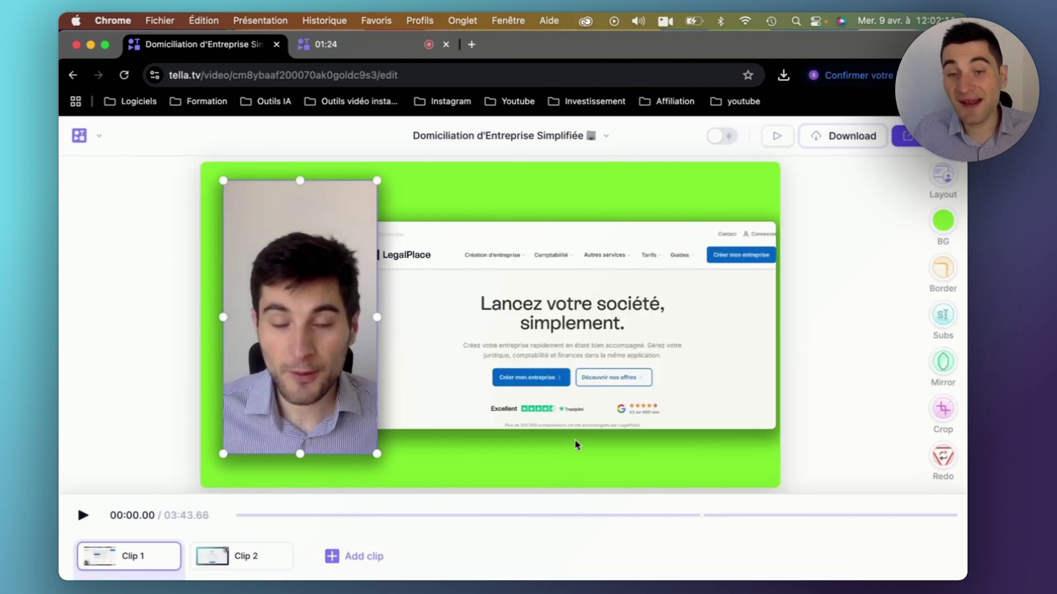